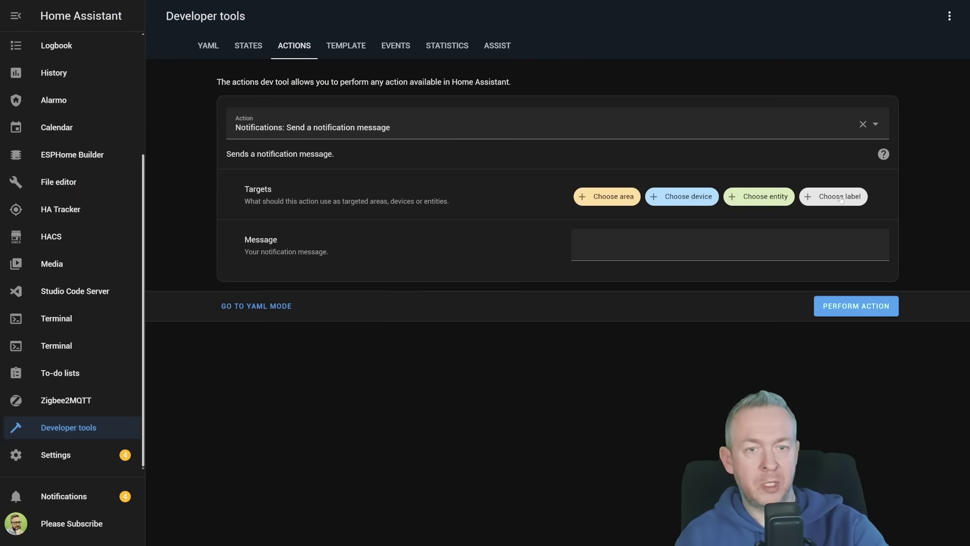
# Target the Whatsigram Signal, Telegram and Whatsapp notify entities.
pyautogui.click(755, 197)
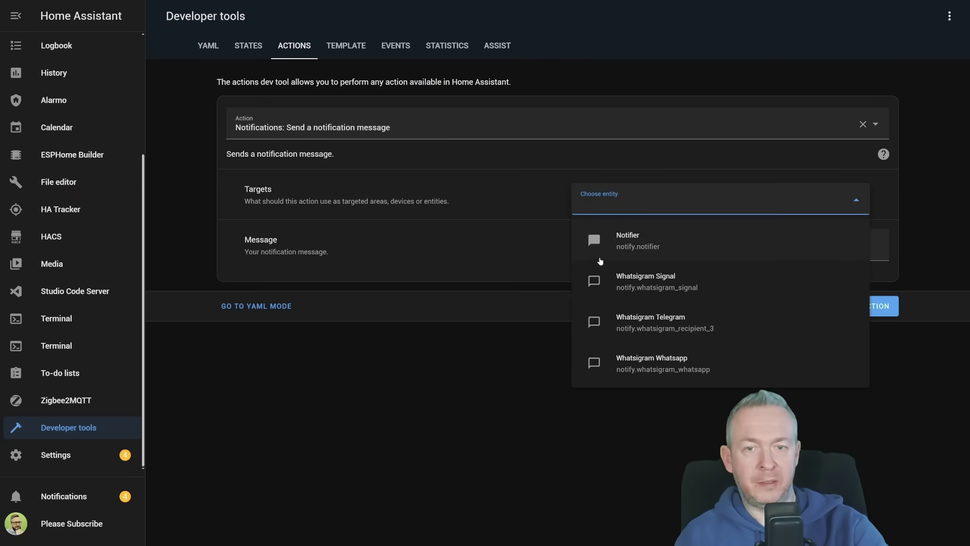
pyautogui.click(605, 287)
pyautogui.click(766, 218)
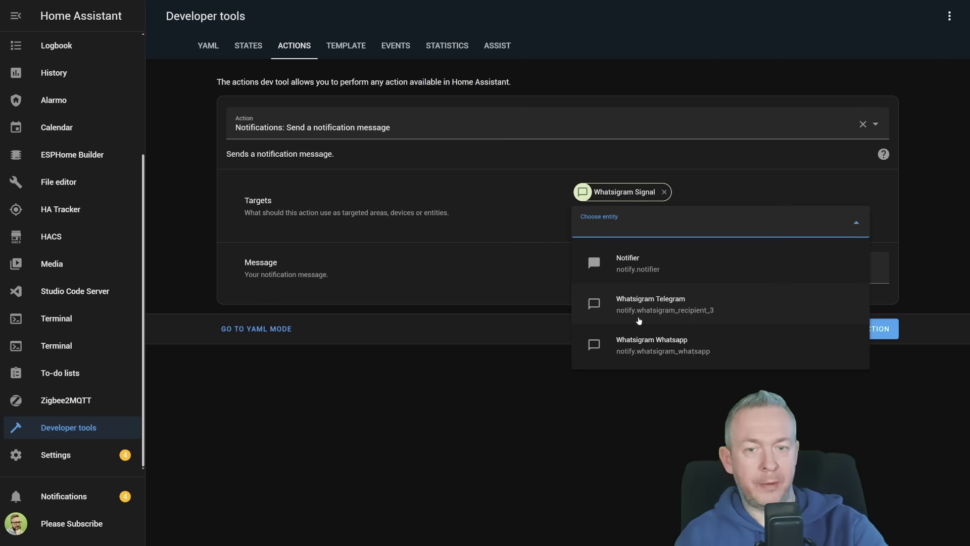
pyautogui.click(639, 321)
pyautogui.click(771, 223)
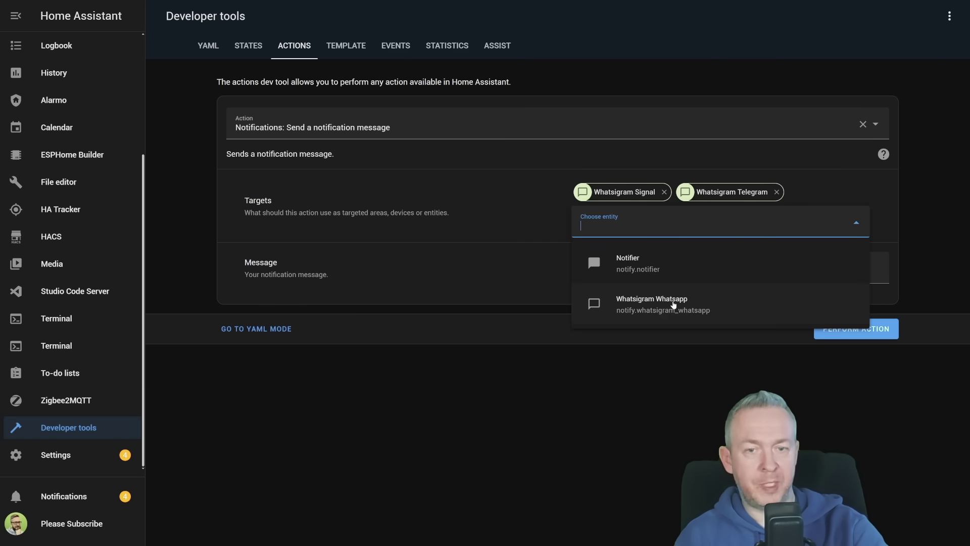
pyautogui.click(674, 304)
# Replace the message with 'Perfect message' and send the notification to all three.
pyautogui.click(658, 287)
pyautogui.write('Type')
pyautogui.hotkey('ctrl', 'a')
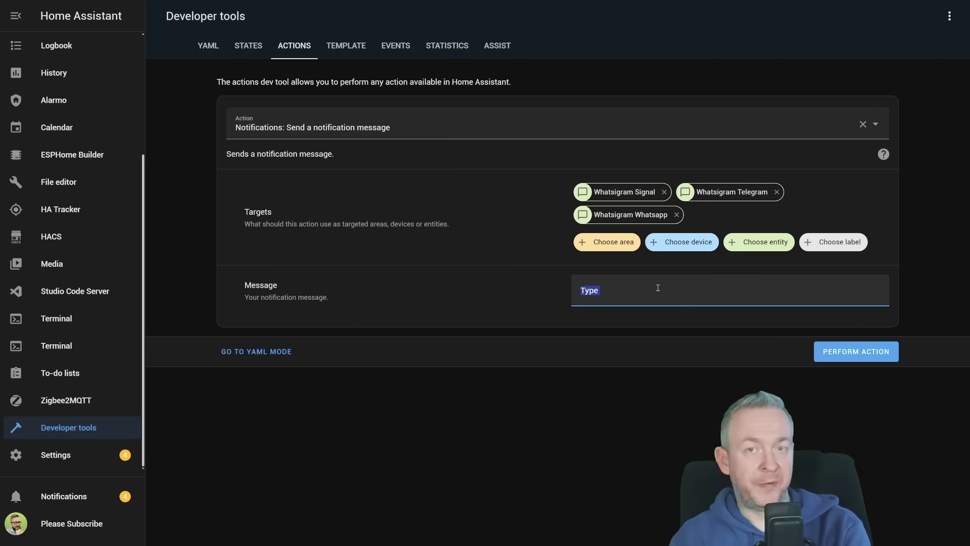
pyautogui.write('Perfect message')
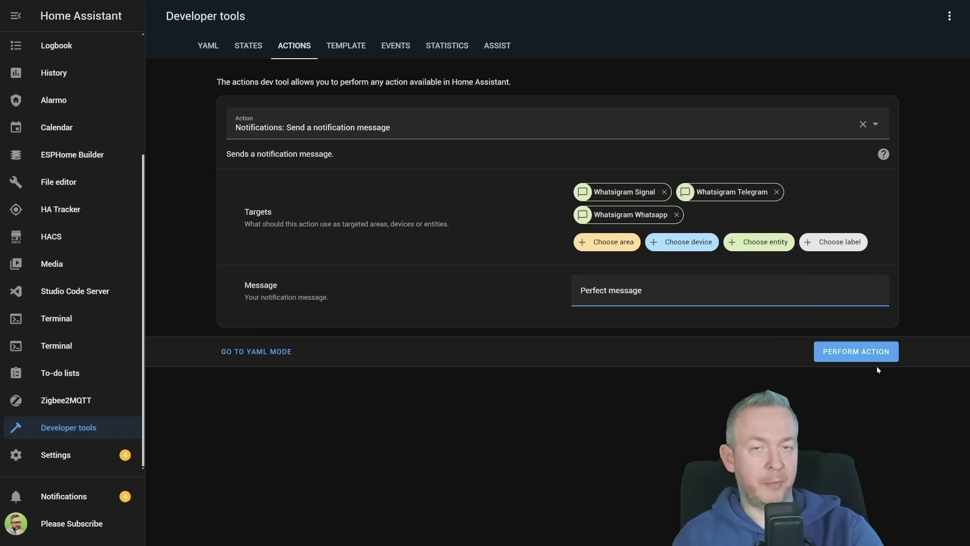
pyautogui.click(872, 348)
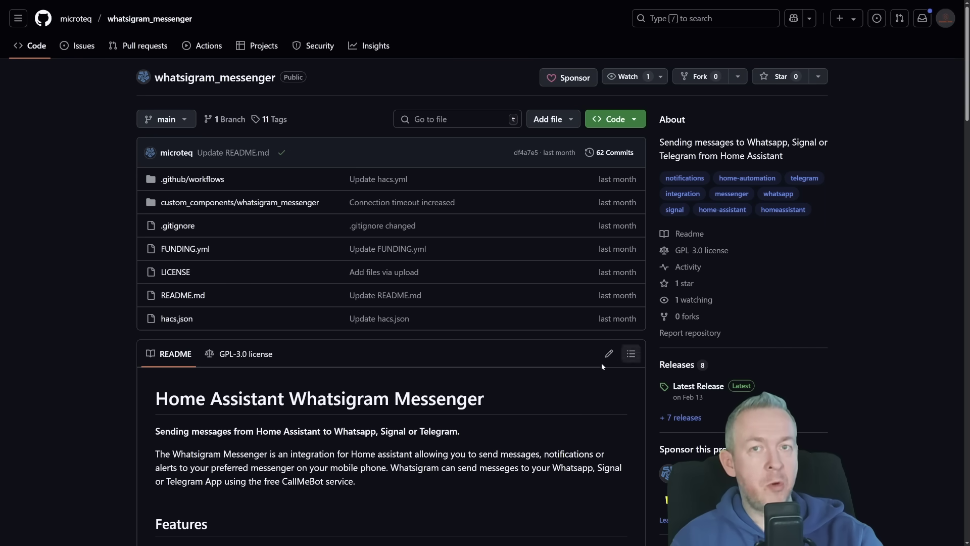
# Star the whatsigram_messenger repository and follow the README's 'Open HACS repository on My' badge.
pyautogui.click(768, 76)
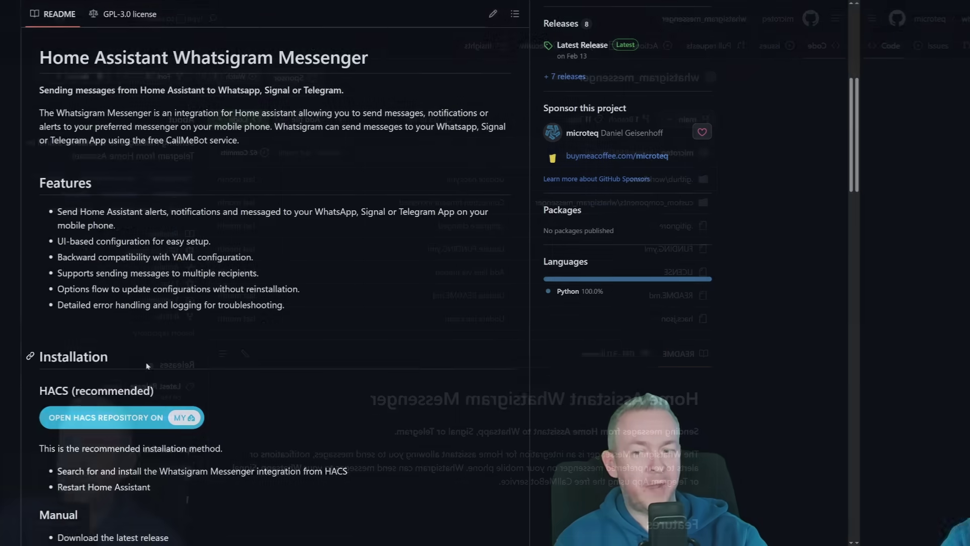
pyautogui.click(198, 417)
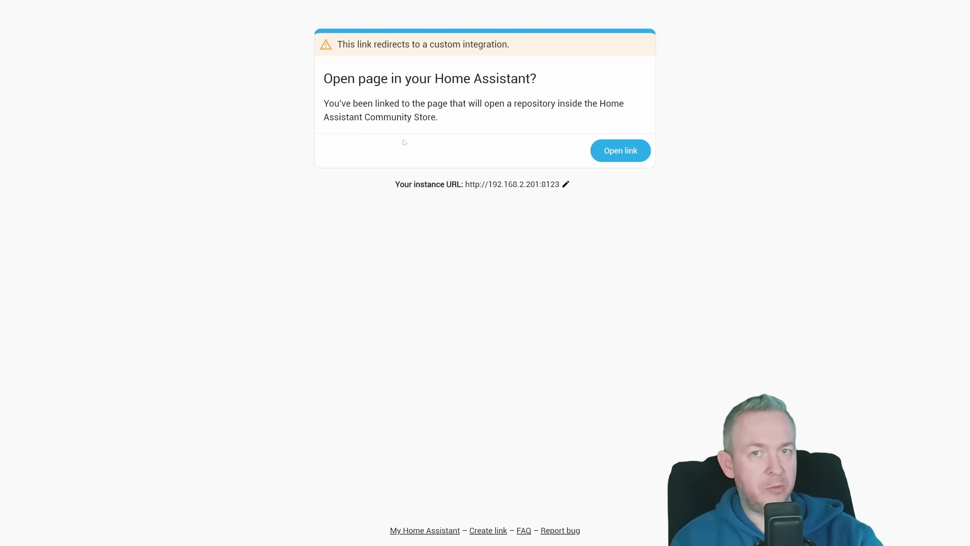
# Add the whatsigram_messenger repository to HACS, download v0.1.9, and submit the Restart required repair.
pyautogui.click(602, 146)
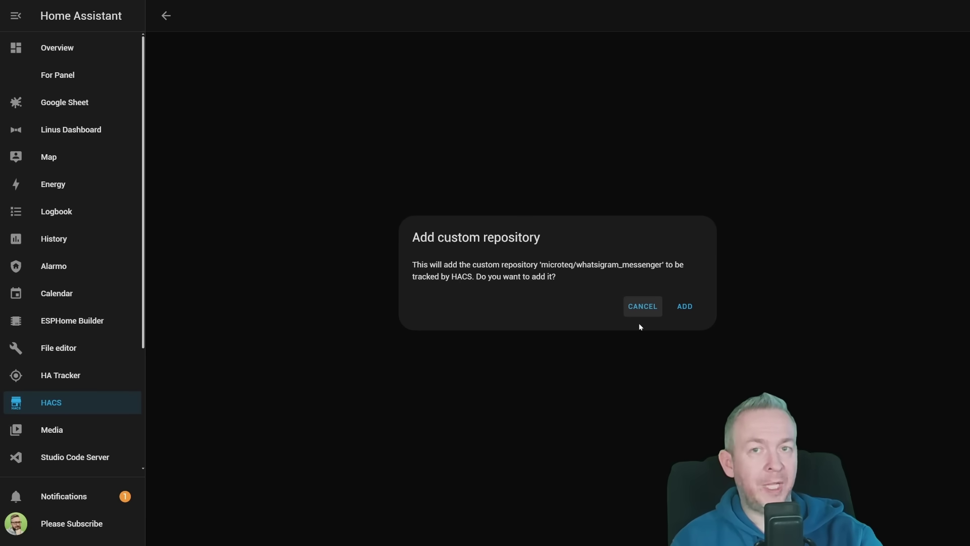
pyautogui.click(682, 306)
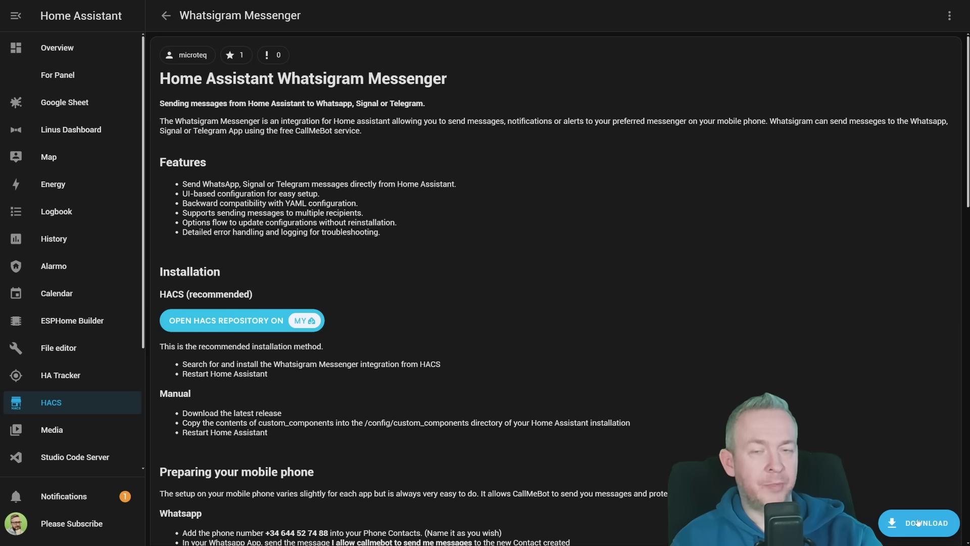
pyautogui.click(919, 522)
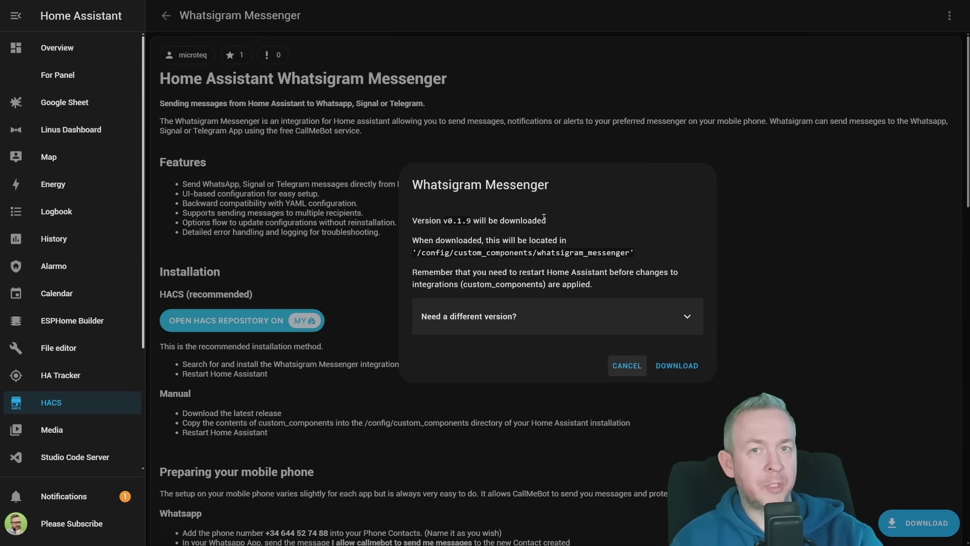
pyautogui.click(677, 362)
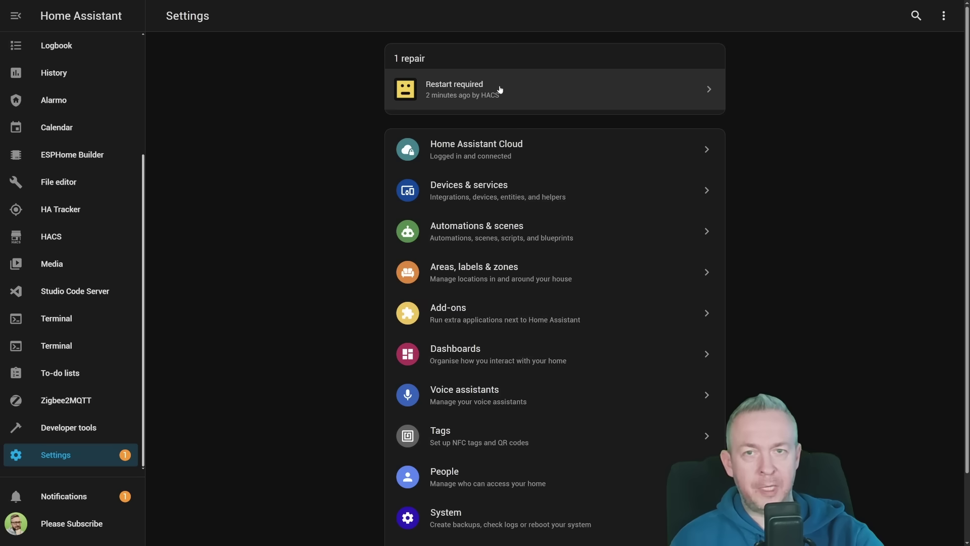
pyautogui.click(500, 88)
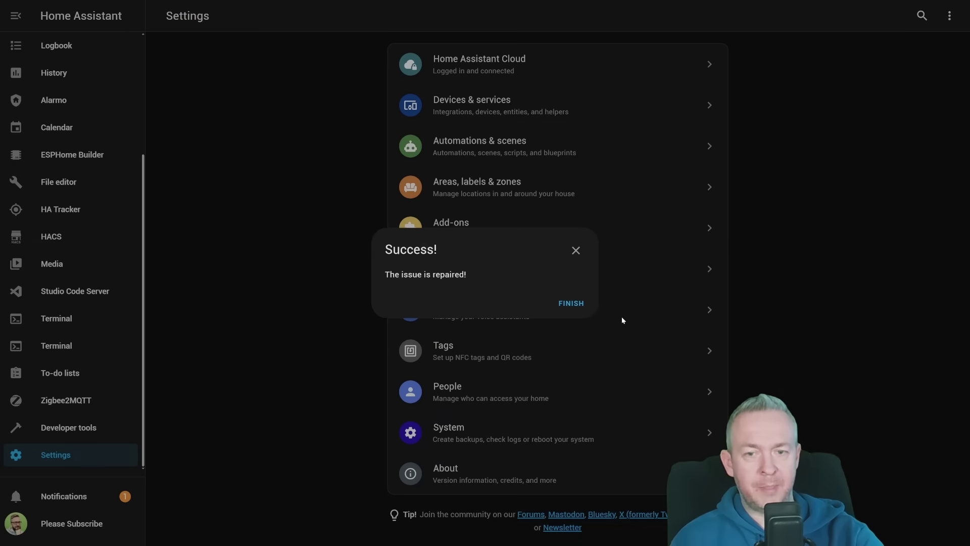
# Dismiss the repair Success dialog with FINISH.
pyautogui.click(569, 302)
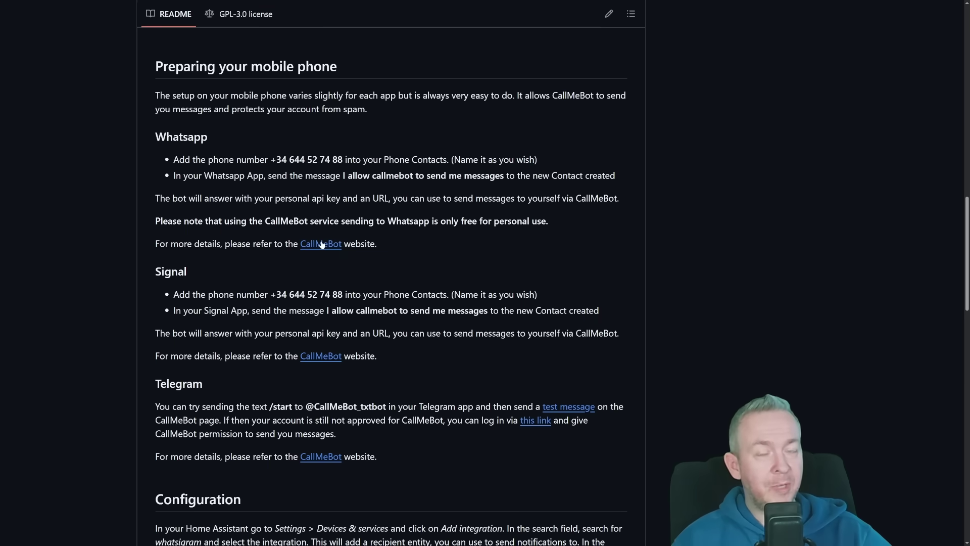
# Open the CallMeBot link under WhatsApp in the README's 'Preparing your mobile phone' section.
pyautogui.click(322, 245)
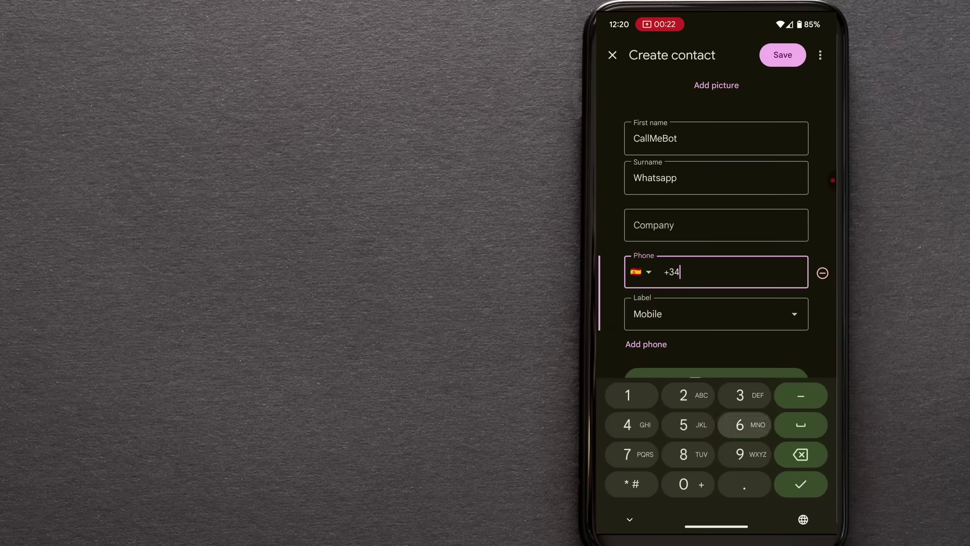
# Save the CallMeBot Whatsapp contact, send it 'I allow callmebot to send me messages', then select CallMeBot's Signal number.
pyautogui.write('0')
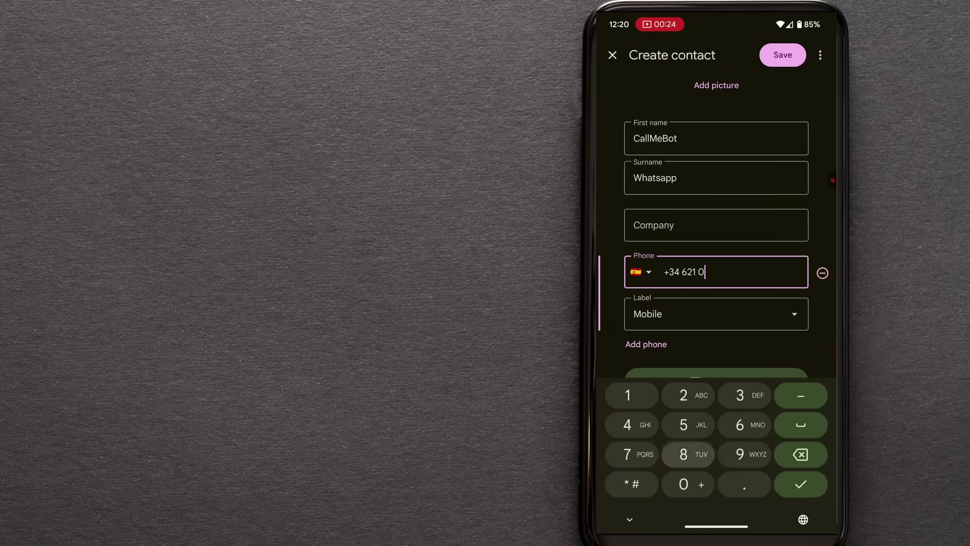
pyautogui.write('8 34 84')
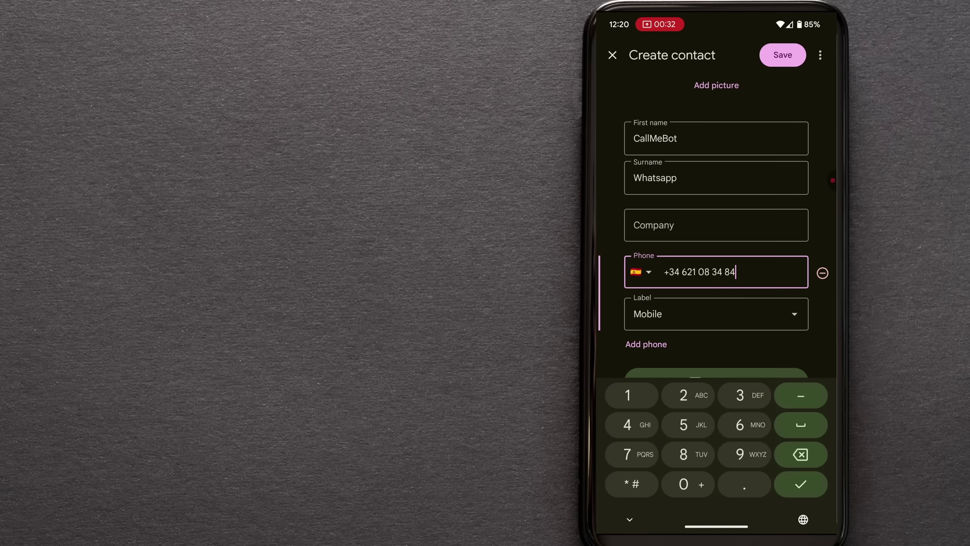
pyautogui.press('Return')
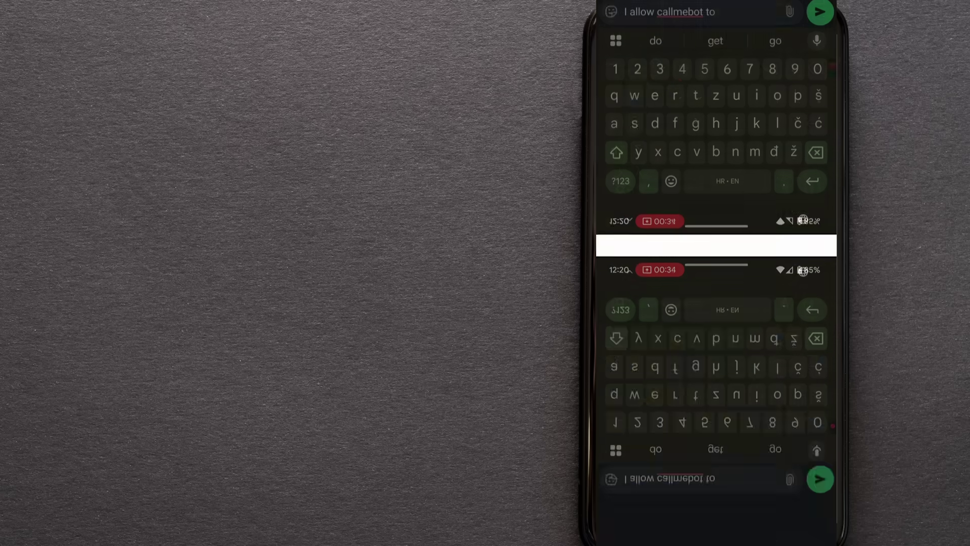
pyautogui.write('d me ')
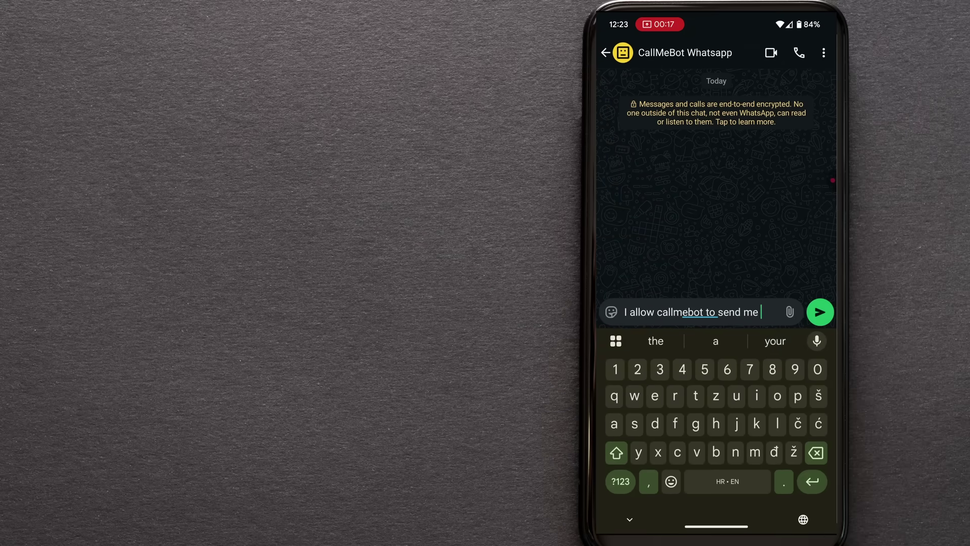
pyautogui.write('messages')
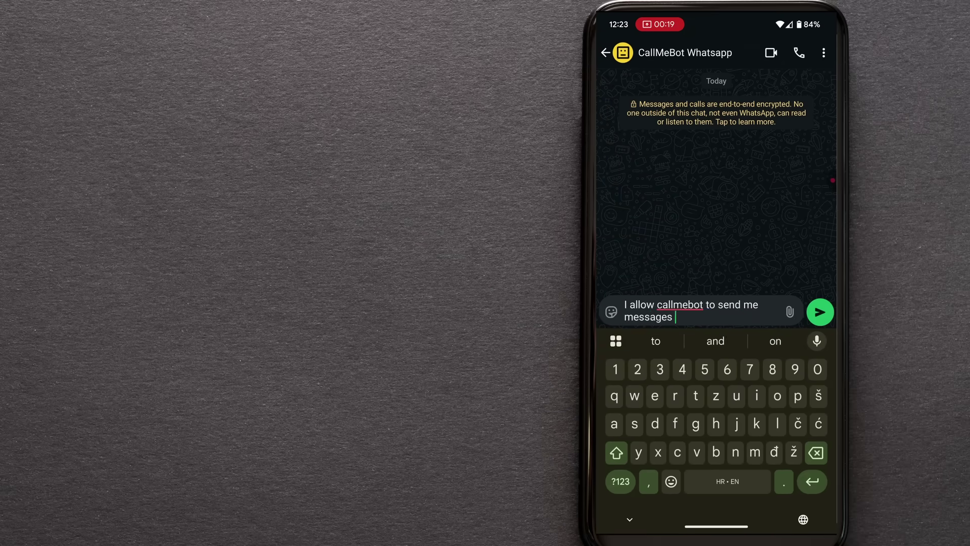
pyautogui.click(820, 312)
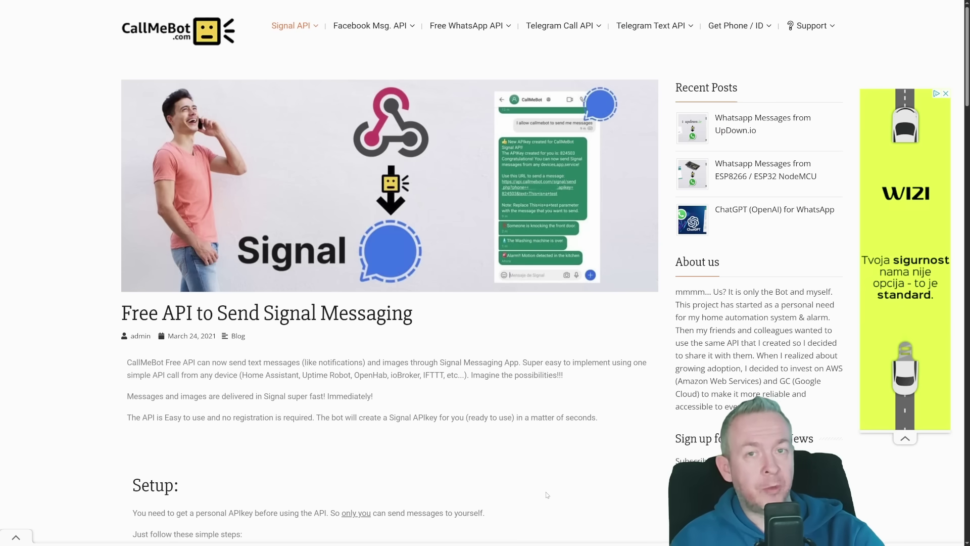
pyautogui.scroll(-4, 546, 495)
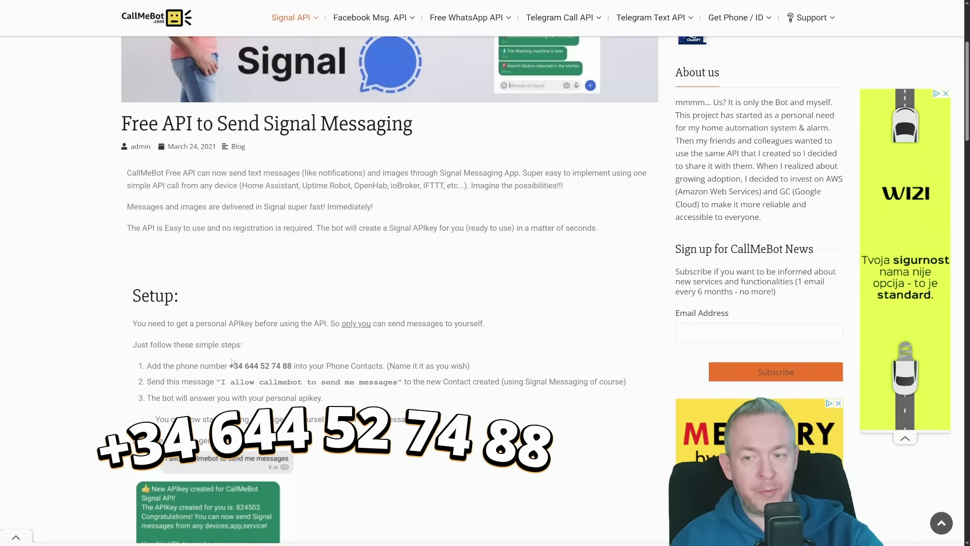
pyautogui.moveTo(231, 363); pyautogui.dragTo(293, 367)
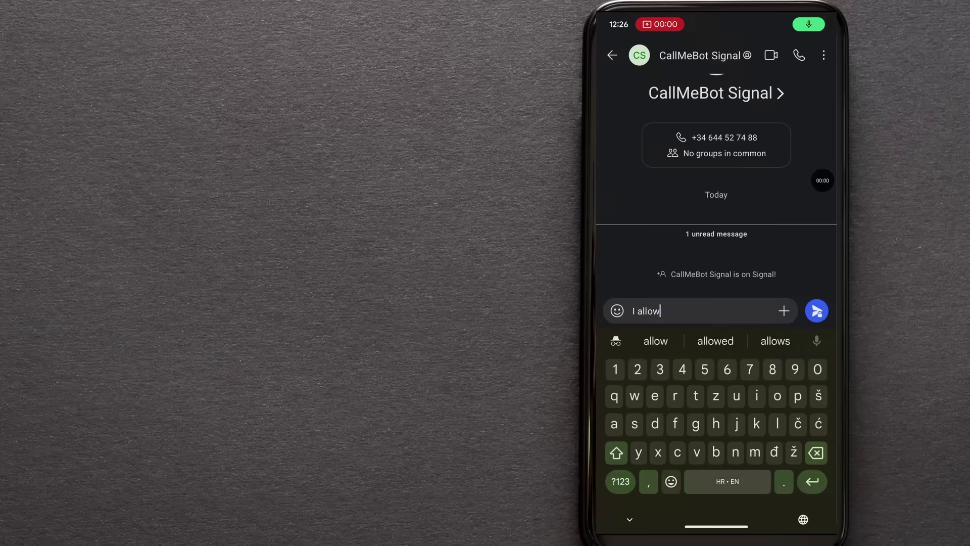
# Finish the 'I allow callmebot to send me messages' text in the CallMeBot Signal chat and send it.
pyautogui.write('call')
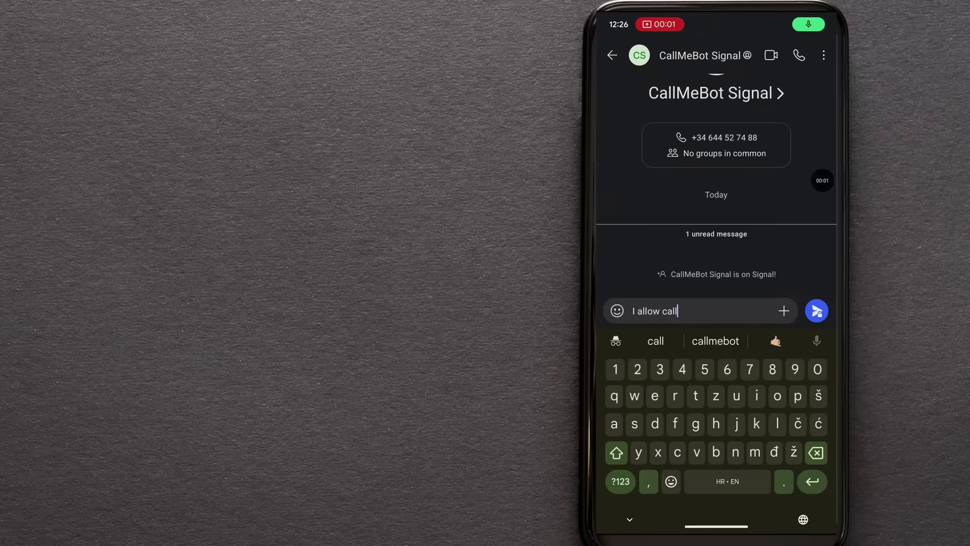
pyautogui.write('mebot t')
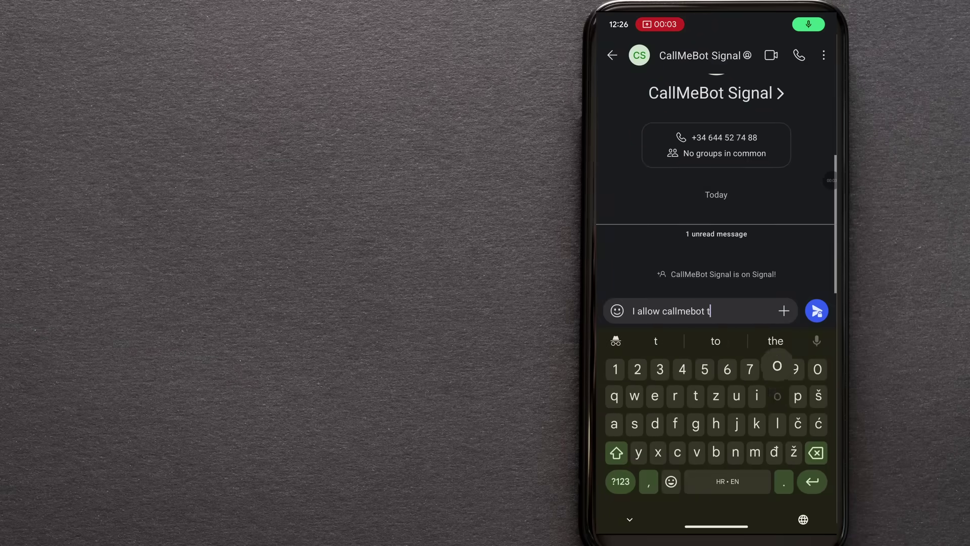
pyautogui.write('o send ')
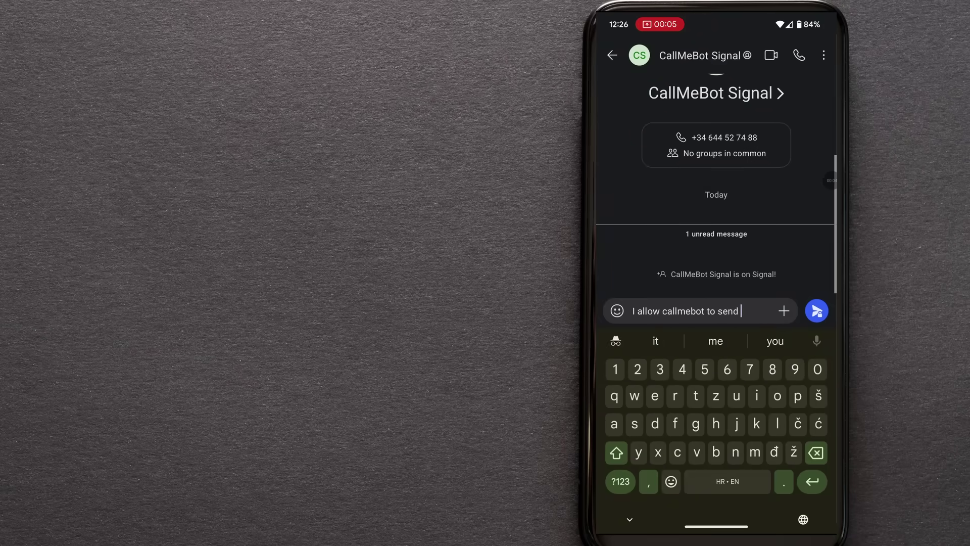
pyautogui.write('me messages')
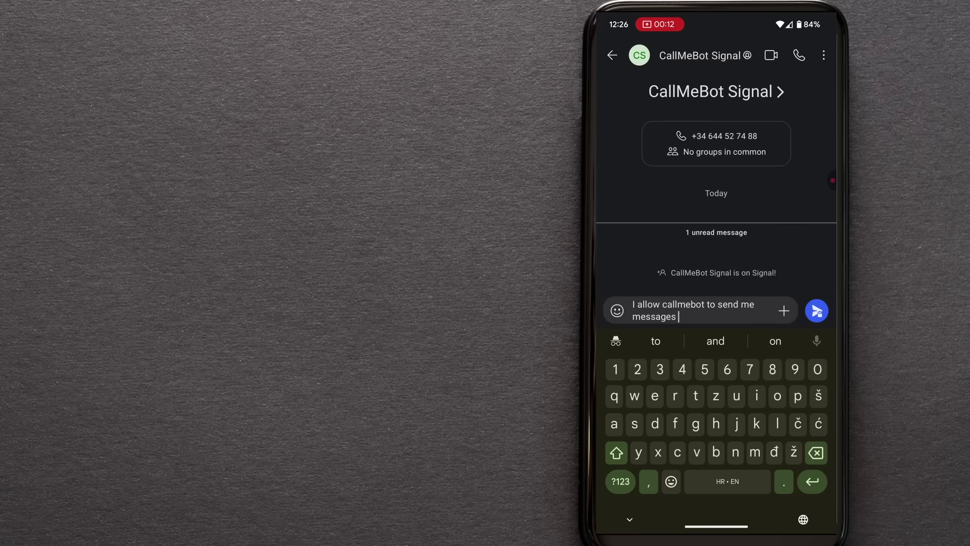
pyautogui.click(817, 310)
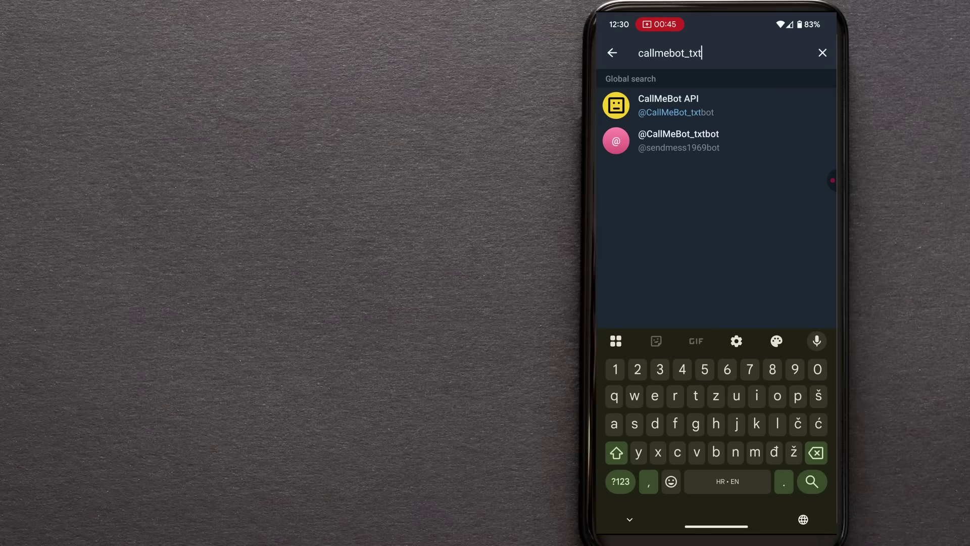
# Search Telegram for callmebot_txtbot to find the CallMeBot API bot.
pyautogui.write('bot_txtbot')
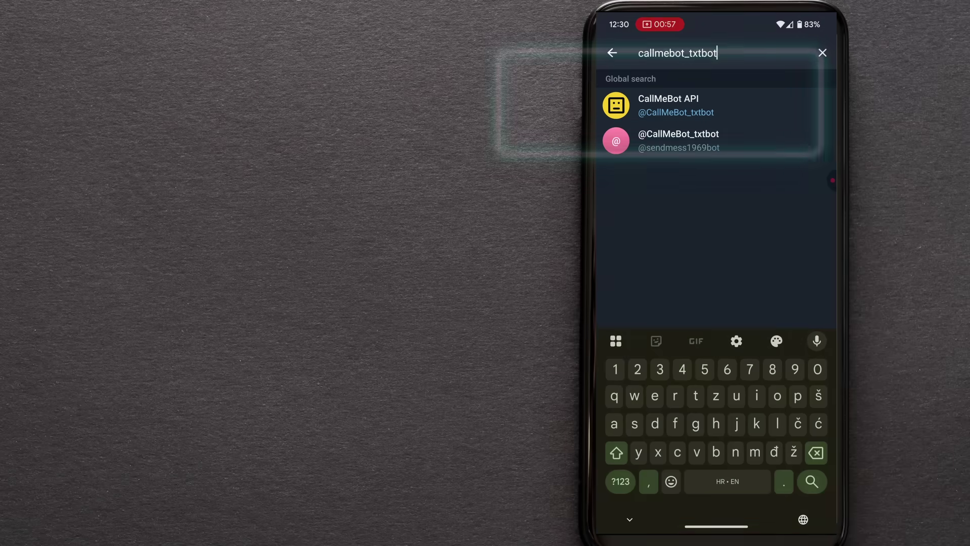
pyautogui.click(676, 105)
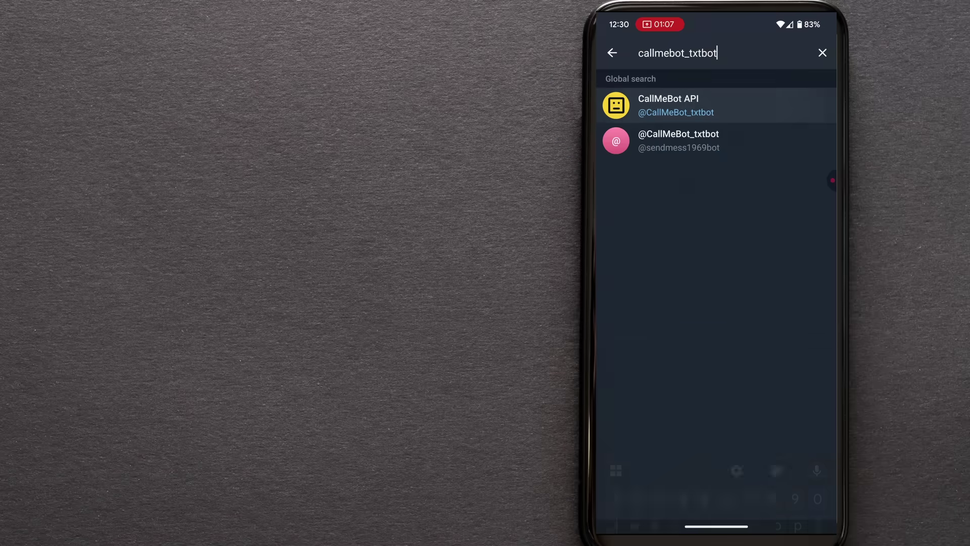
pyautogui.click(717, 500)
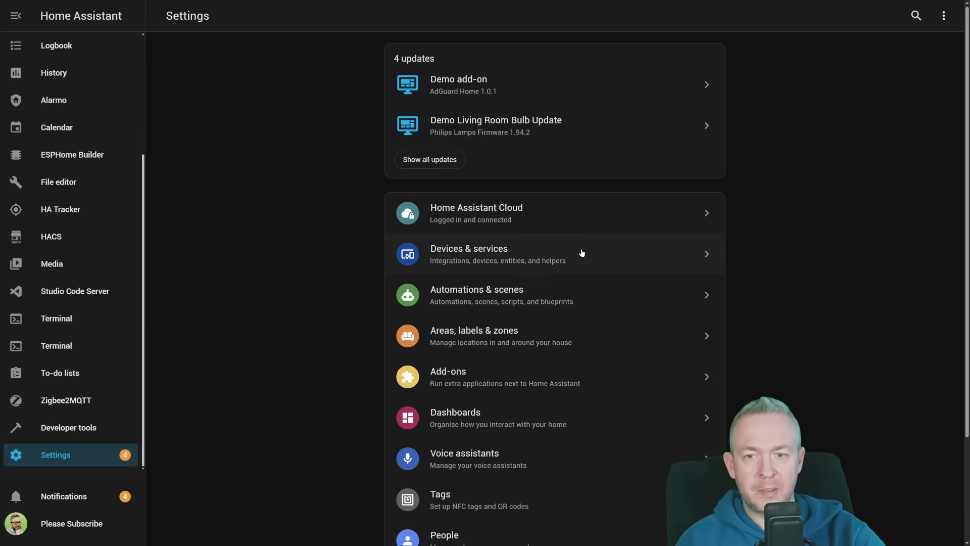
# Add a new integration, searching 'whats' and choosing Messenger for Whatsapp, Signal and Telegram.
pyautogui.click(581, 253)
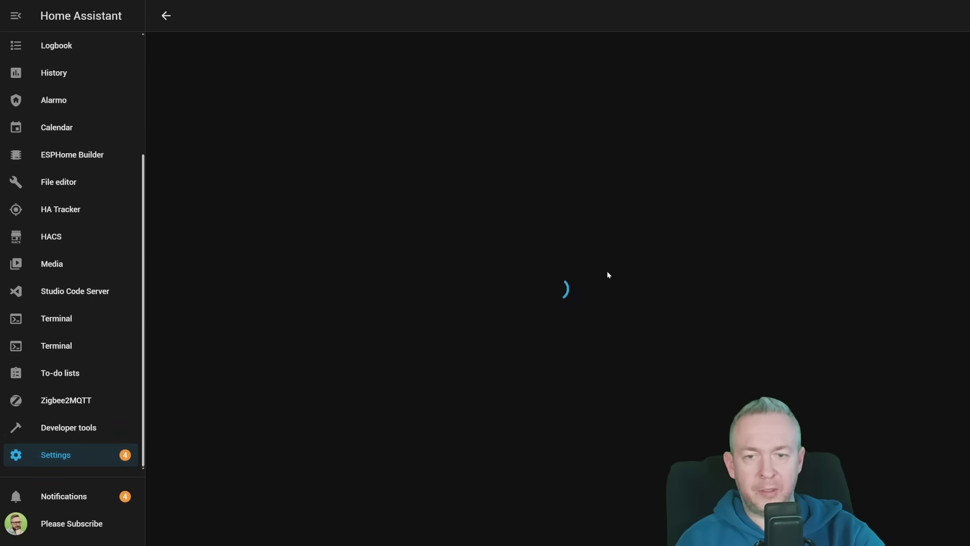
pyautogui.click(898, 526)
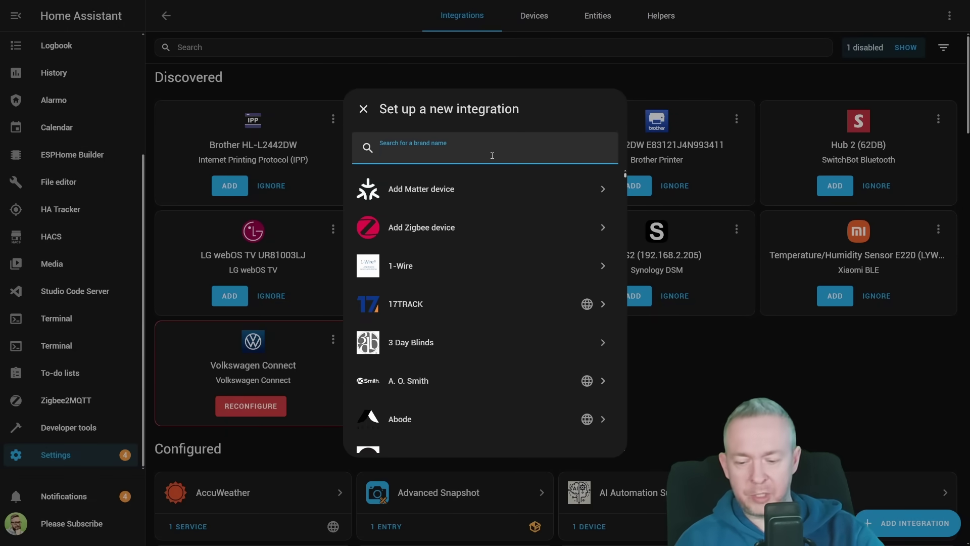
pyautogui.write('whatsi')
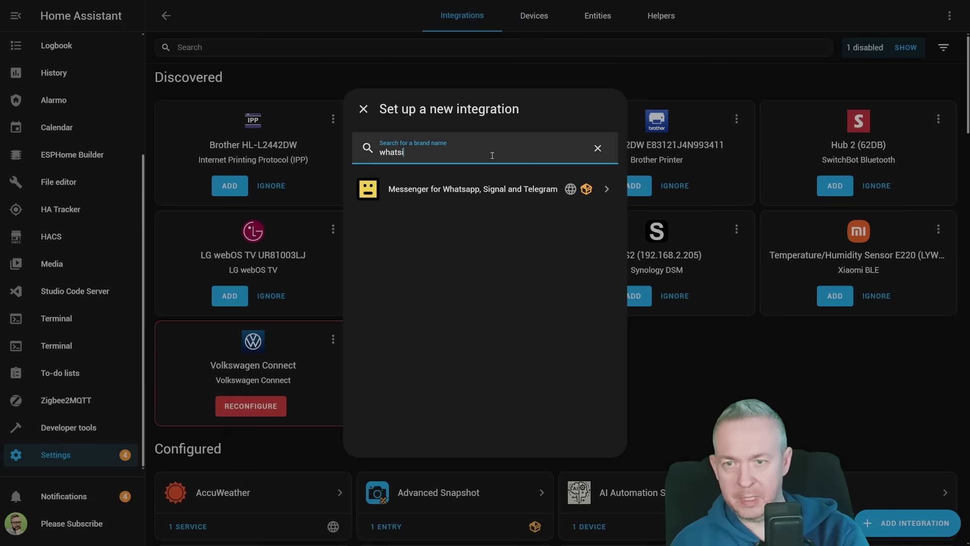
pyautogui.click(453, 191)
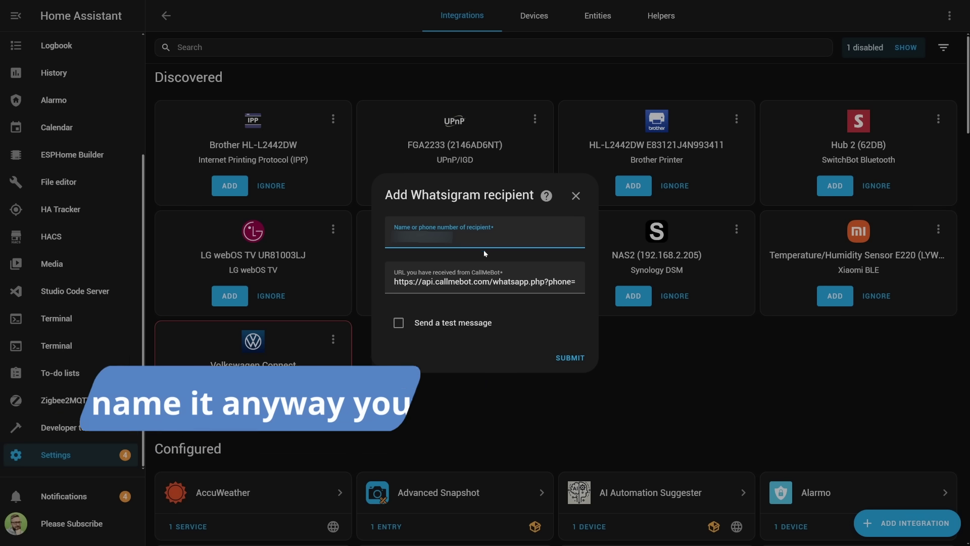
# Submit the WhatsApp recipient with a test message and open the Whatsigram Whatsapp device page.
pyautogui.click(400, 323)
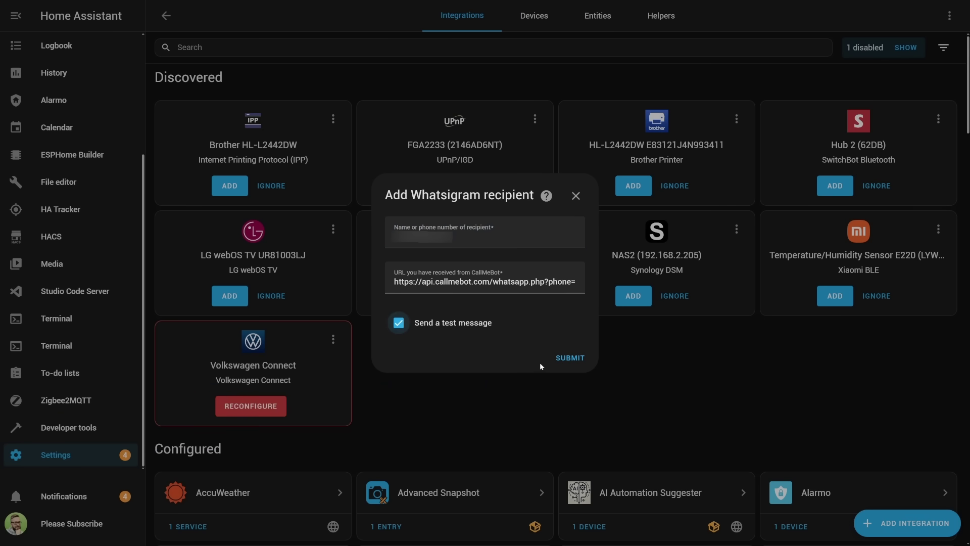
pyautogui.click(564, 359)
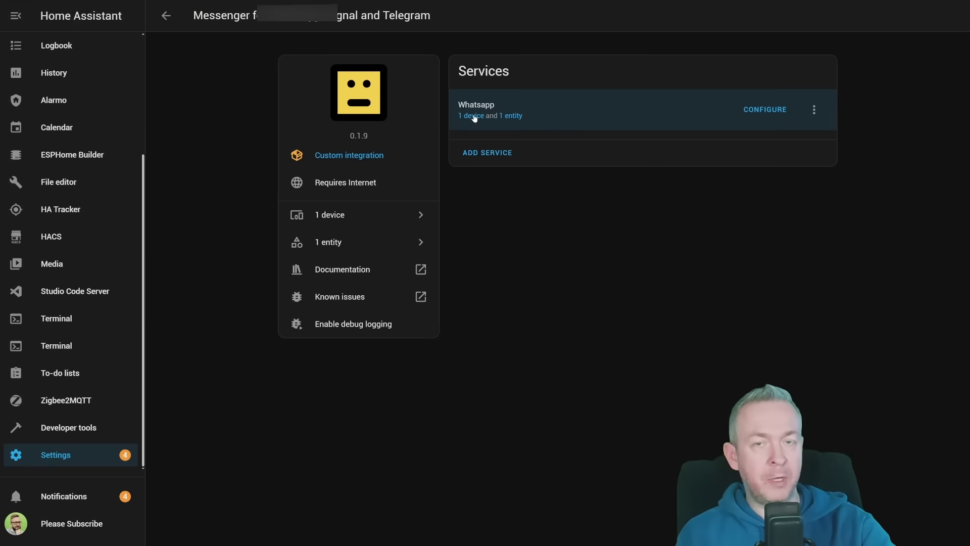
pyautogui.click(474, 116)
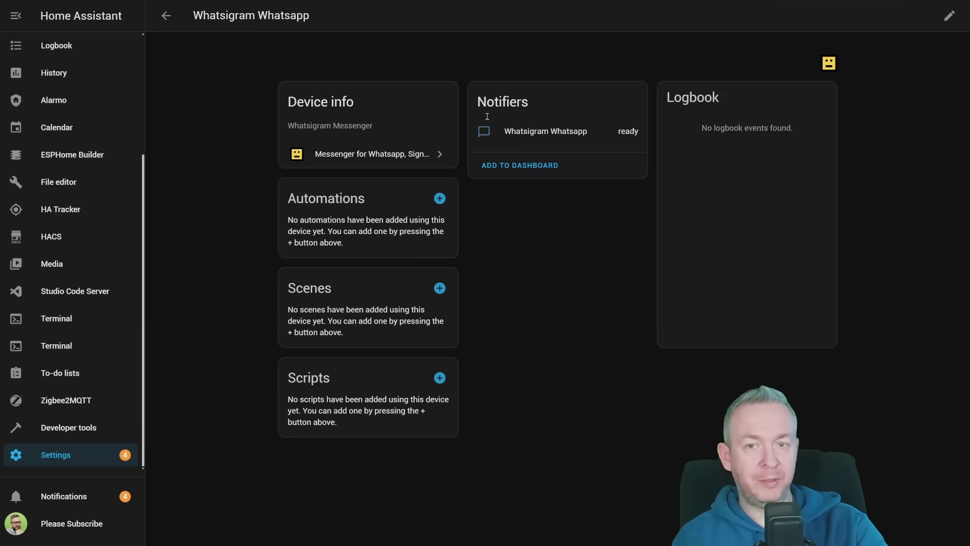
# Open the Whatsigram Whatsapp notifier's entity settings to review them.
pyautogui.click(536, 133)
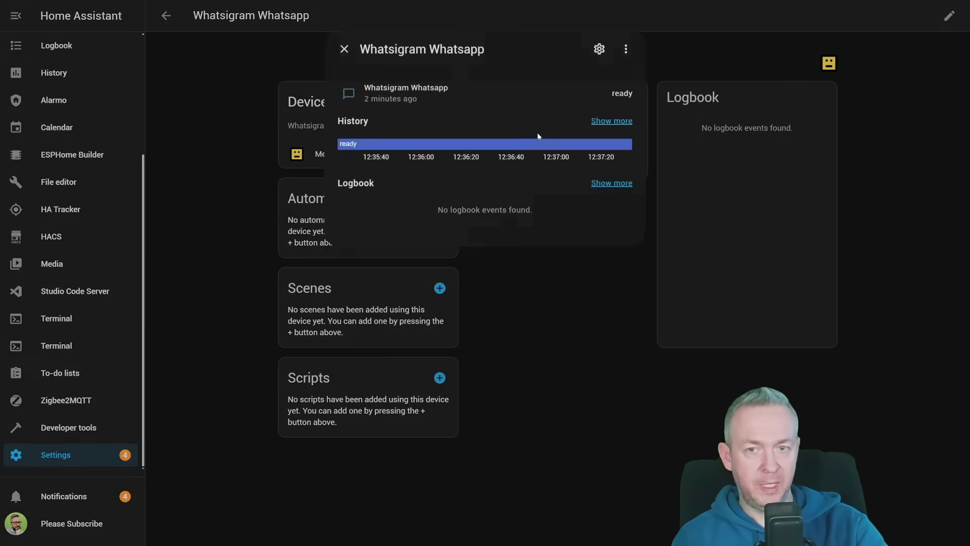
pyautogui.click(602, 44)
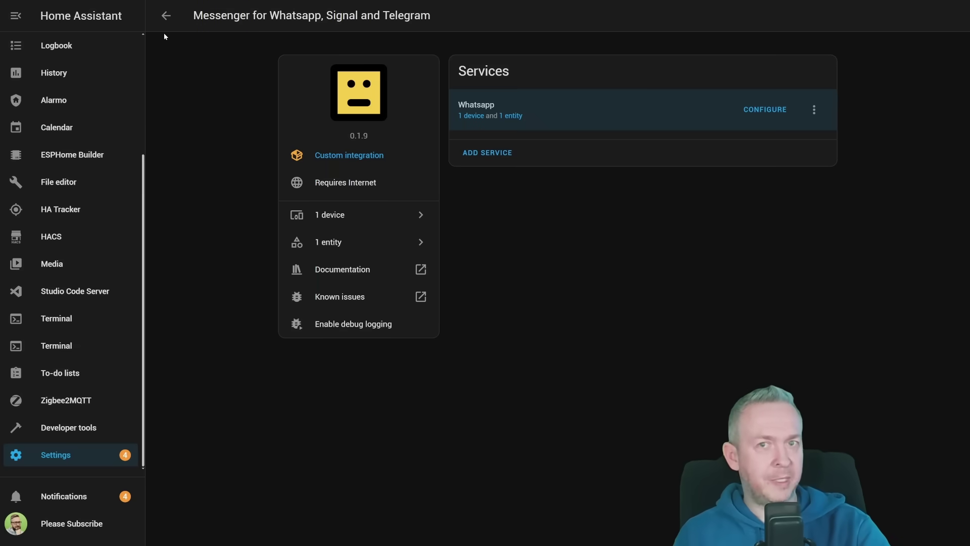
# Add a Signal recipient to the integration, with a test message sent on submission.
pyautogui.click(489, 152)
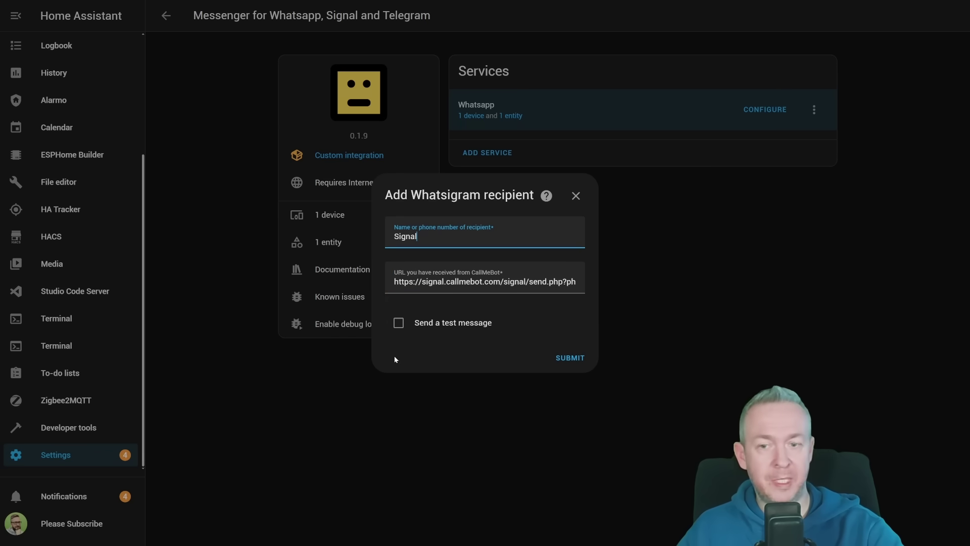
pyautogui.click(399, 325)
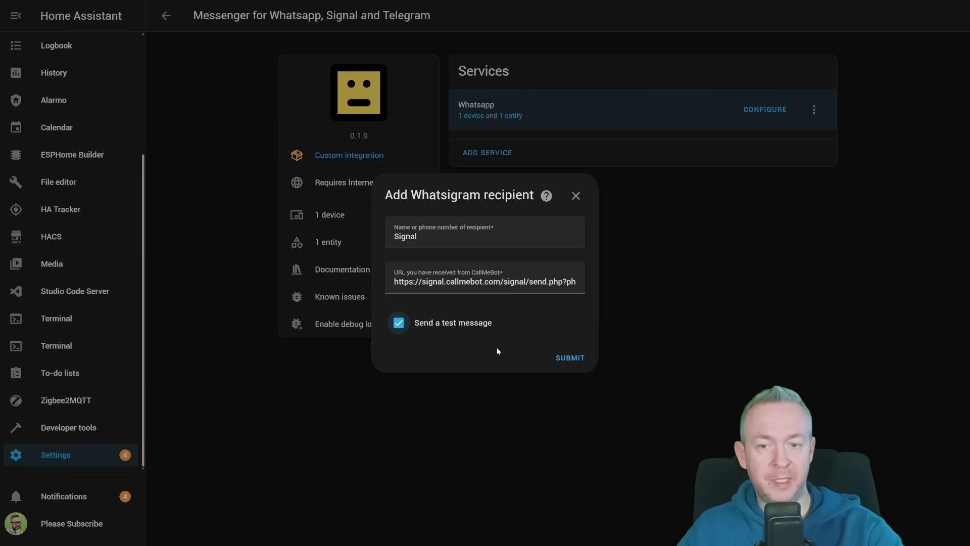
pyautogui.click(570, 359)
pyautogui.click(568, 355)
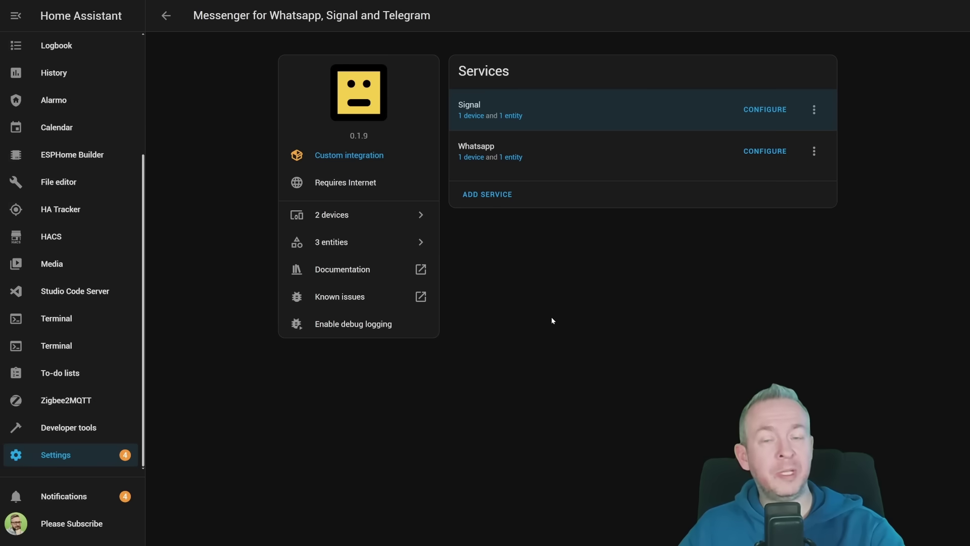
# Rename the Whatsigram Signal notifier's entity ID to notify.whatsigram_signal.
pyautogui.click(473, 117)
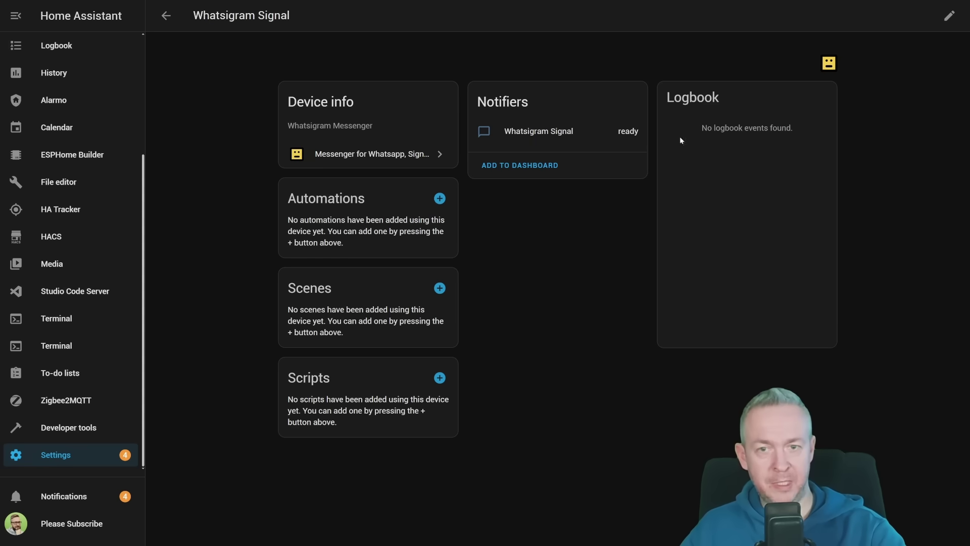
pyautogui.click(513, 130)
pyautogui.click(604, 41)
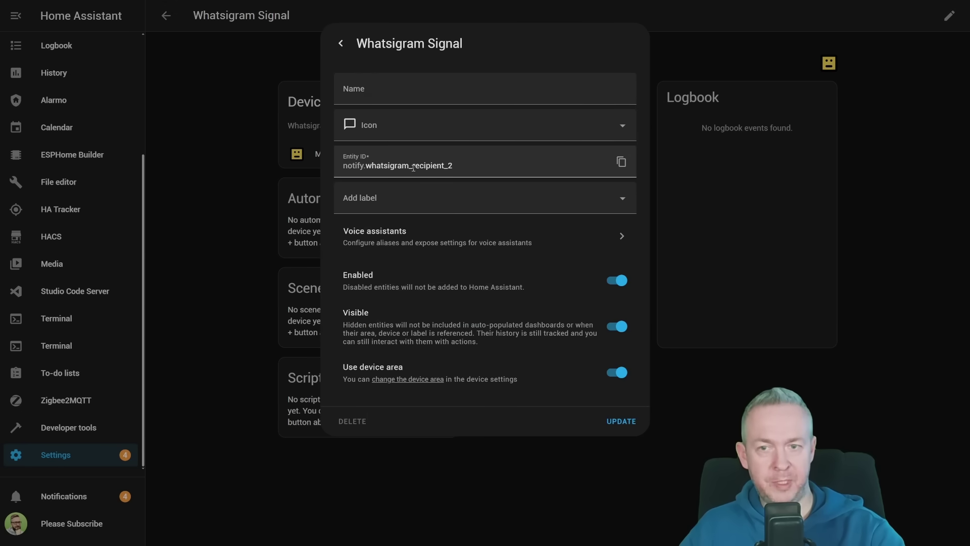
pyautogui.moveTo(413, 167); pyautogui.dragTo(531, 164)
pyautogui.write('sign')
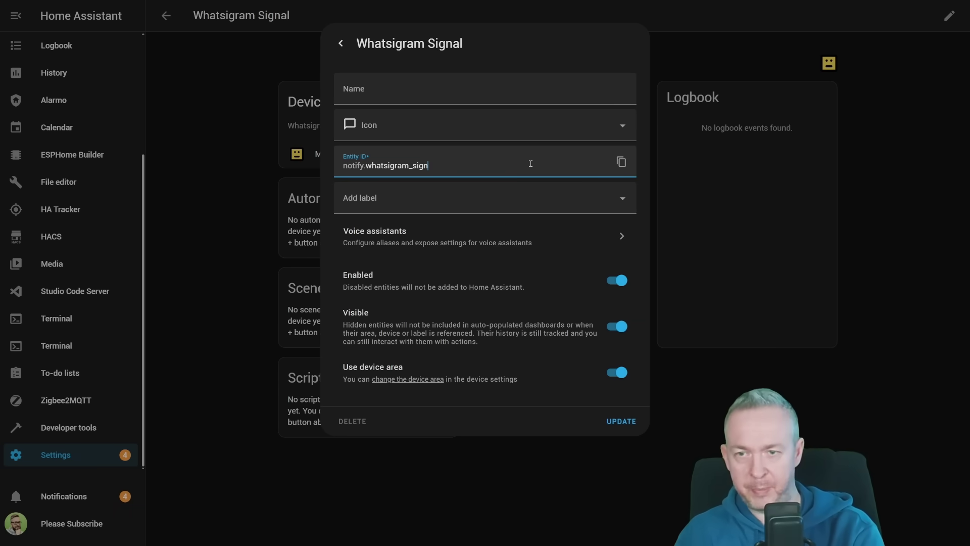
pyautogui.write('al')
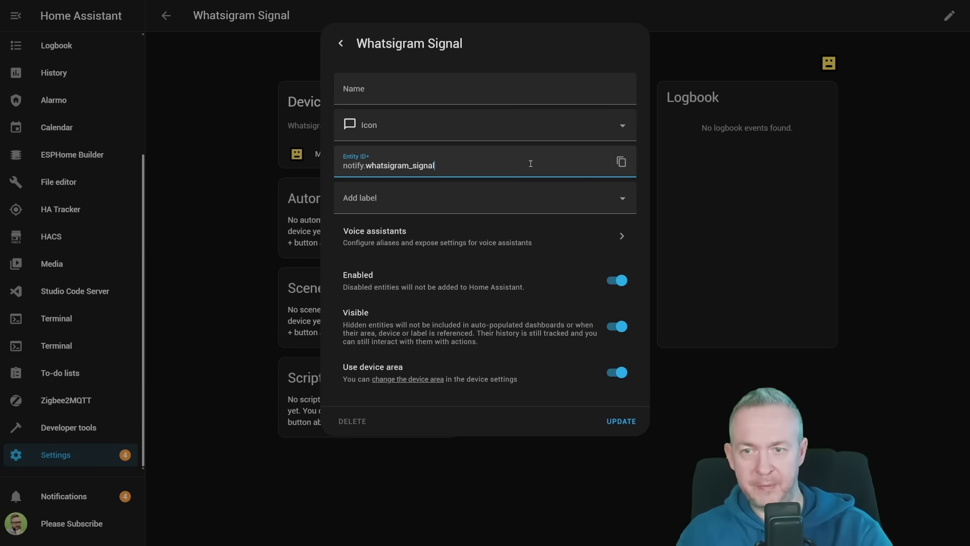
pyautogui.click(629, 422)
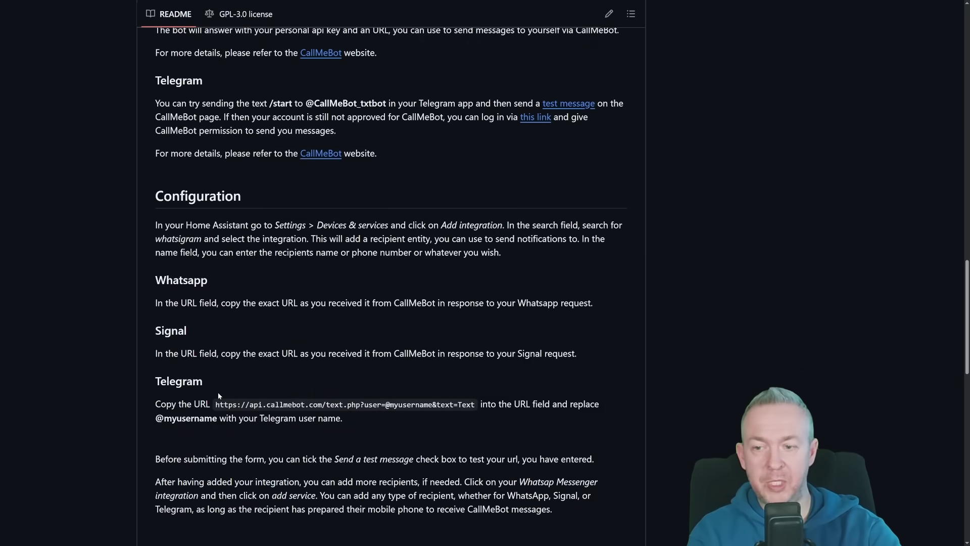
# Add a Telegram recipient using the CallMeBot URL with the Telegram username, sending a test message.
pyautogui.moveTo(217, 408); pyautogui.dragTo(474, 408)
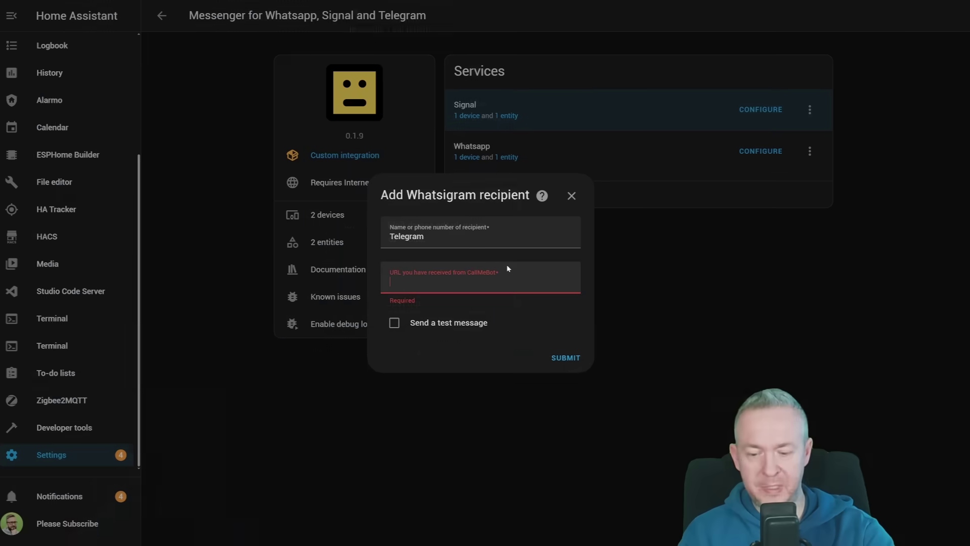
pyautogui.hotkey('ctrl', 'v')
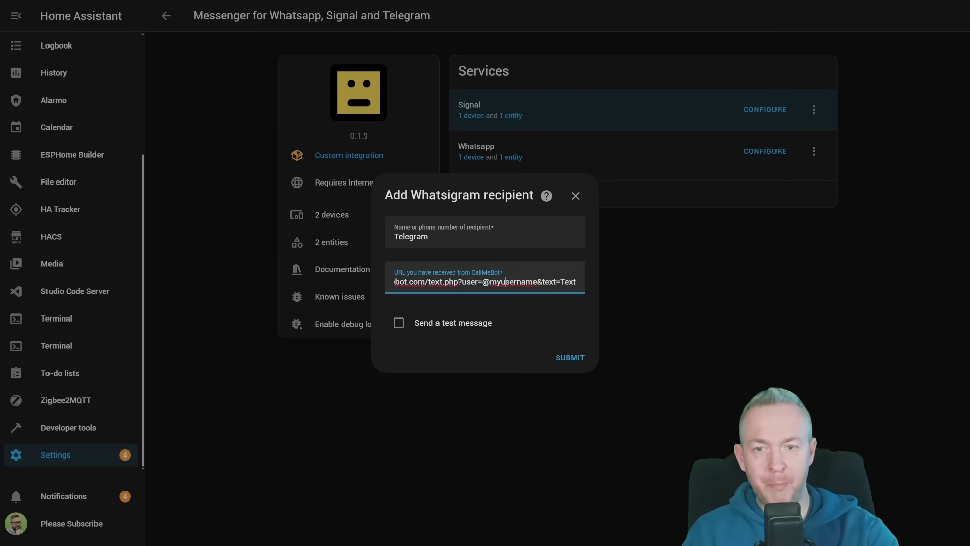
pyautogui.doubleClick(502, 281)
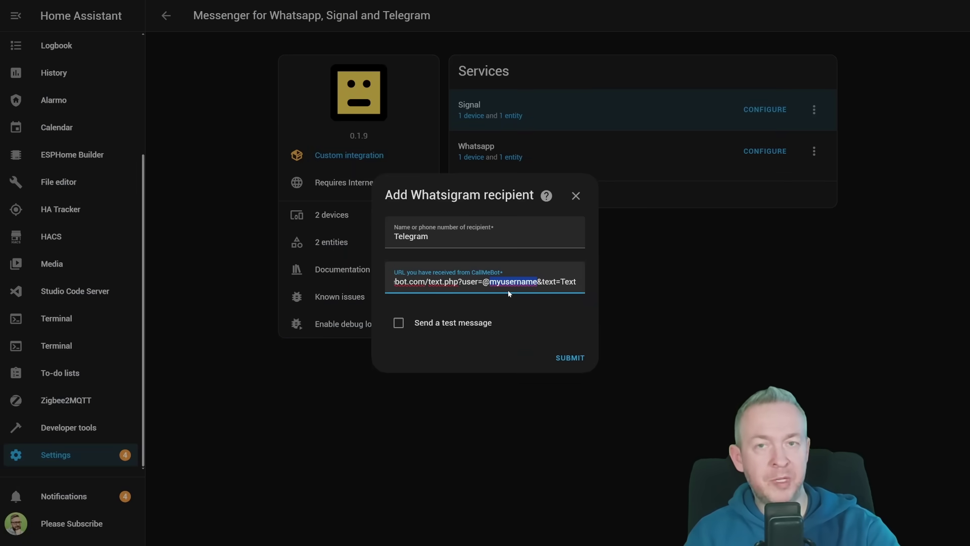
pyautogui.click(507, 239)
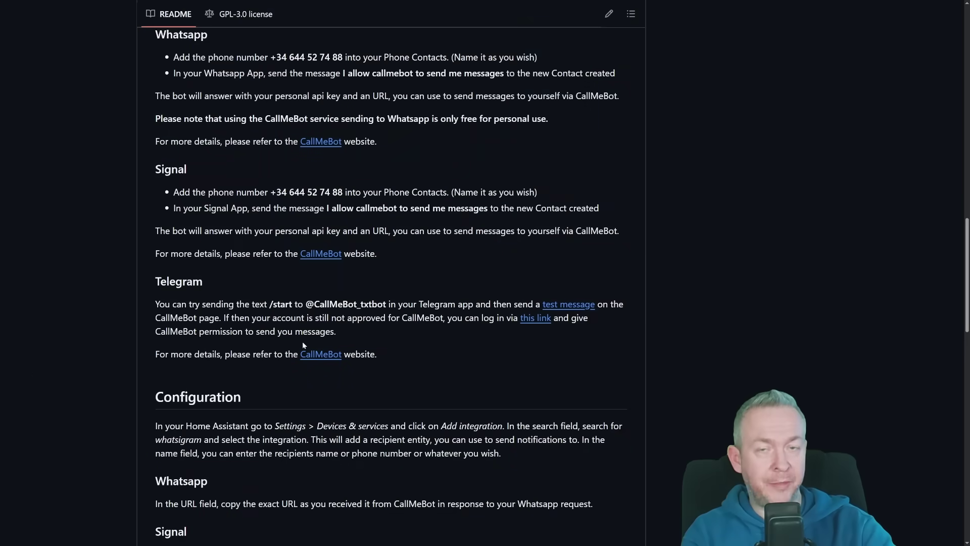
pyautogui.click(576, 305)
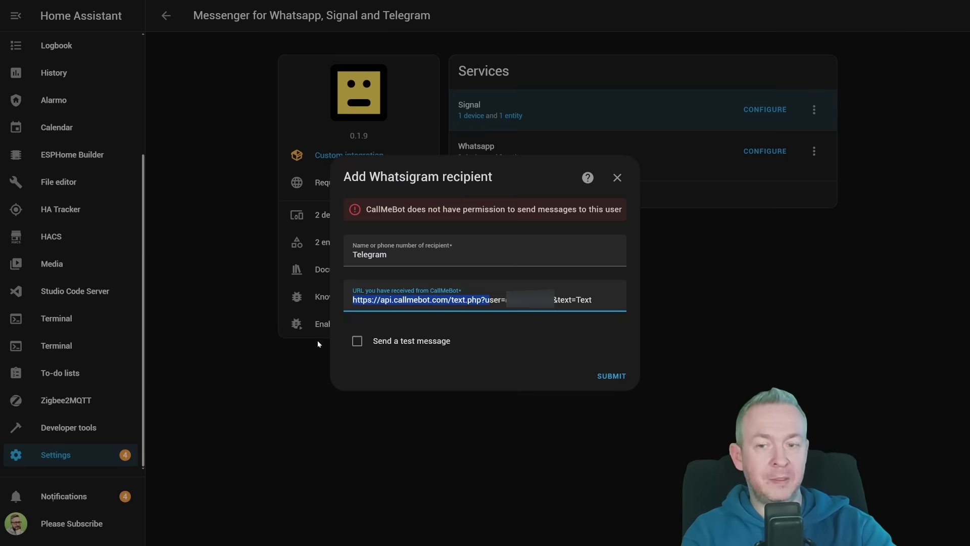
pyautogui.click(385, 340)
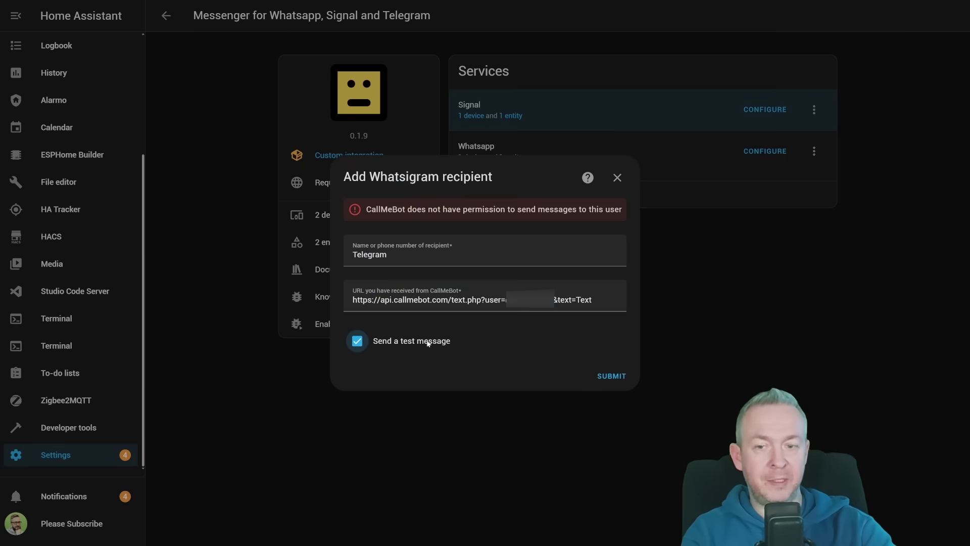
pyautogui.click(611, 376)
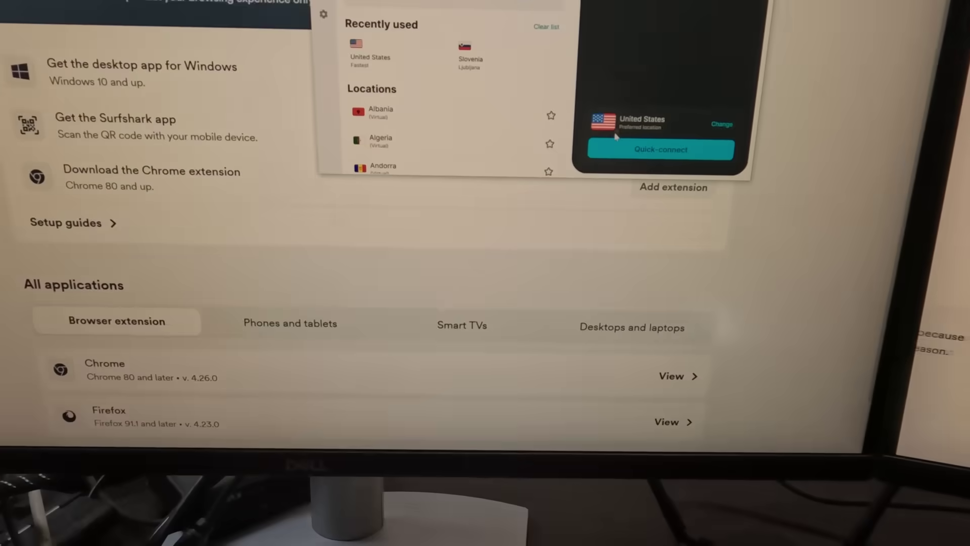
# Connect the Surfshark VPN to the United States location.
pyautogui.click(636, 165)
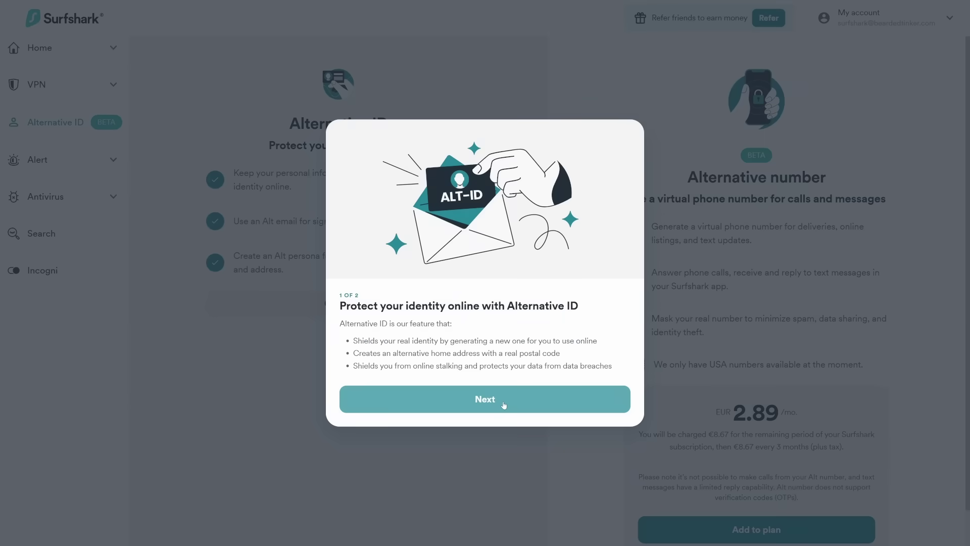
# Dismiss the two-step Alternative ID introduction and start creating a persona.
pyautogui.click(504, 405)
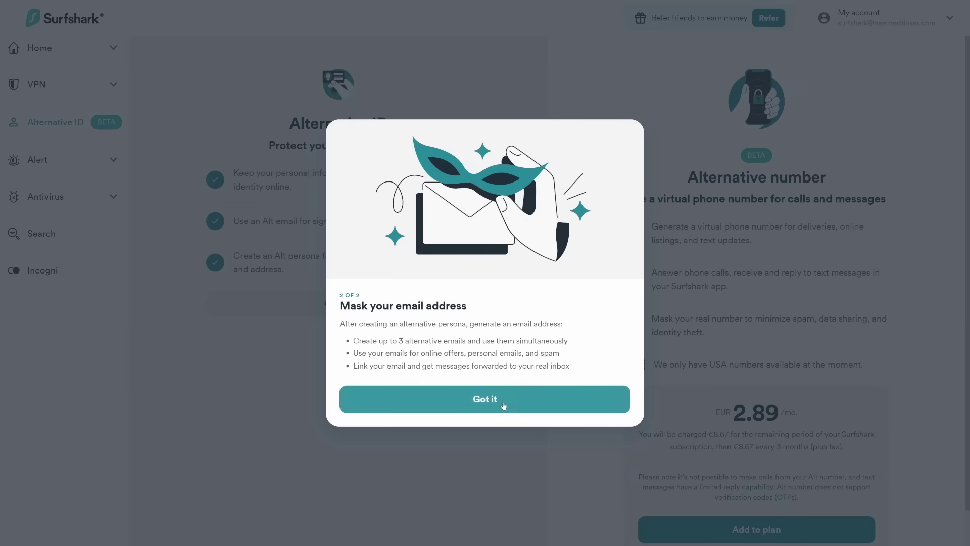
pyautogui.click(504, 405)
pyautogui.click(346, 305)
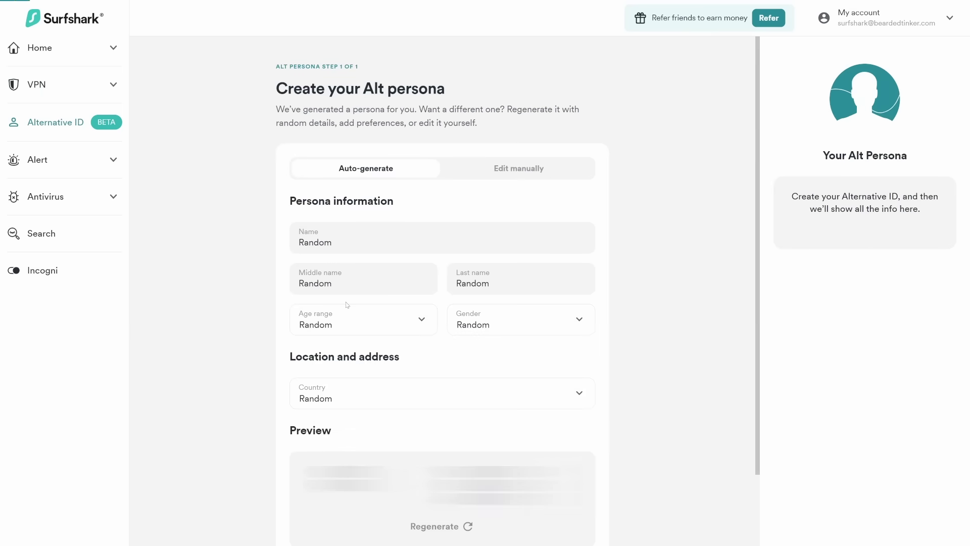
# Keep the persona auto-generated and regenerate the random identity twice.
pyautogui.click(491, 174)
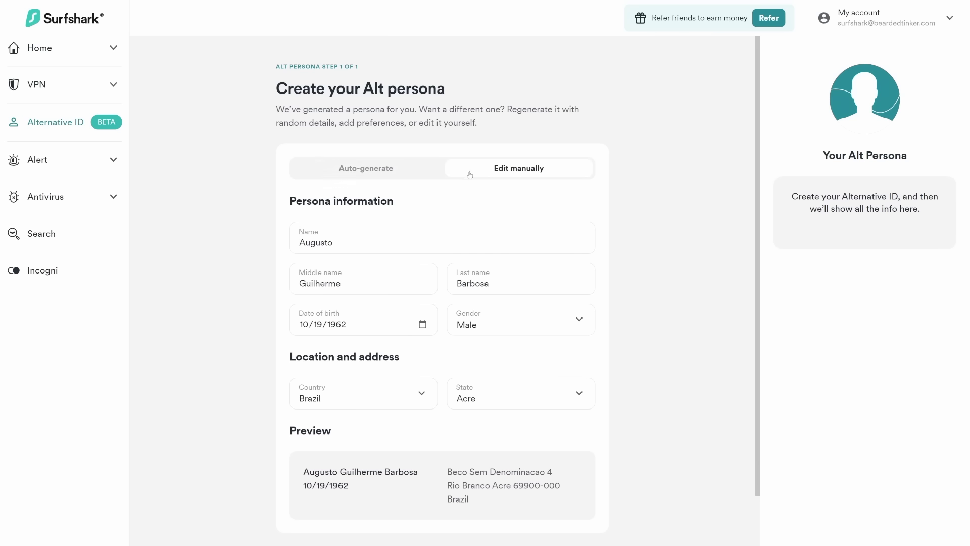
pyautogui.click(368, 171)
pyautogui.scroll(-2, 411, 379)
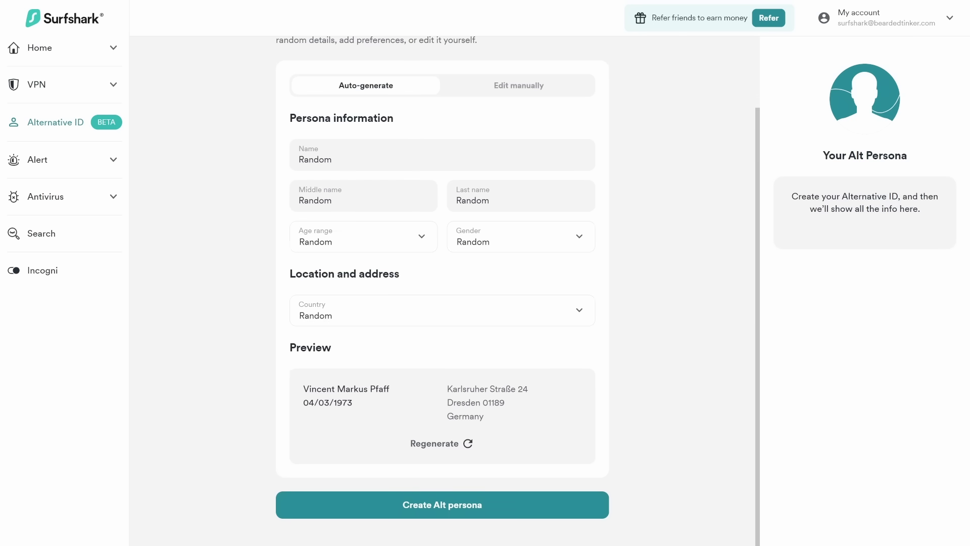
pyautogui.click(440, 449)
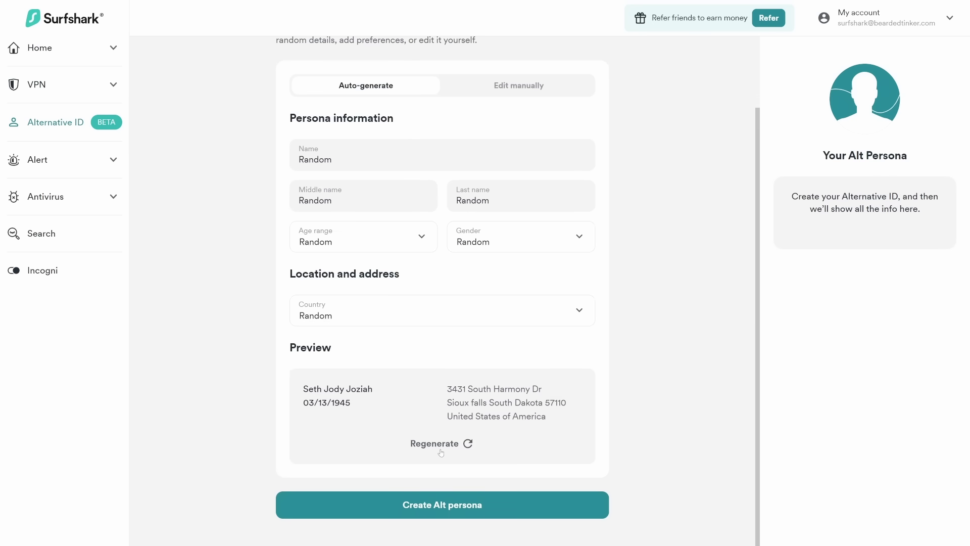
pyautogui.click(441, 452)
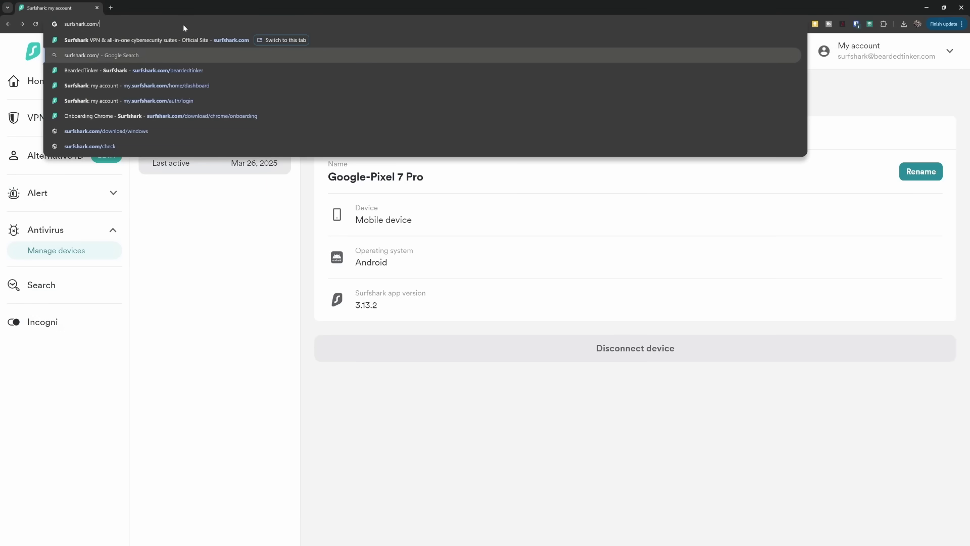
# Load the suggested BeardedTinker Surfshark offer page and scroll through its product sections.
pyautogui.press('Down')
pyautogui.press('Return')
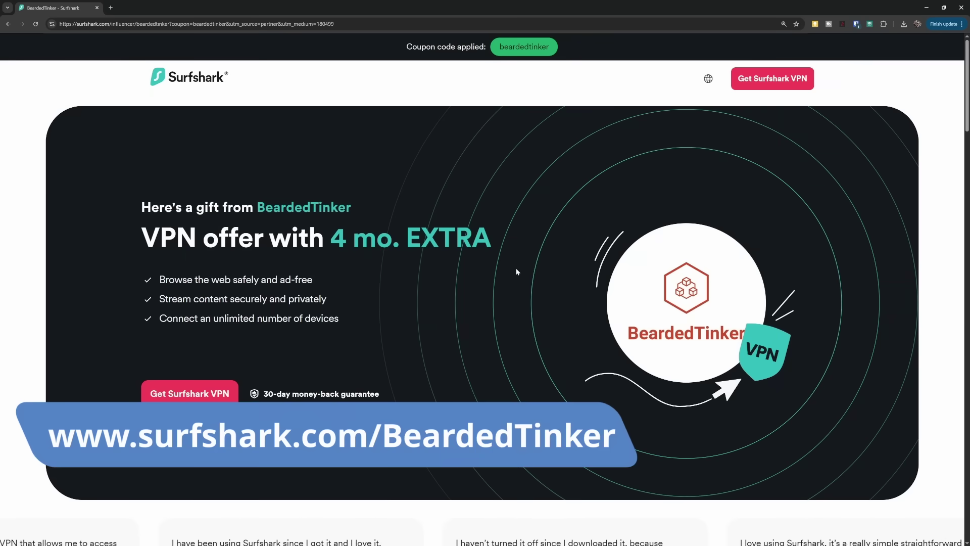
pyautogui.scroll(-2, 517, 270)
pyautogui.scroll(-6, 517, 272)
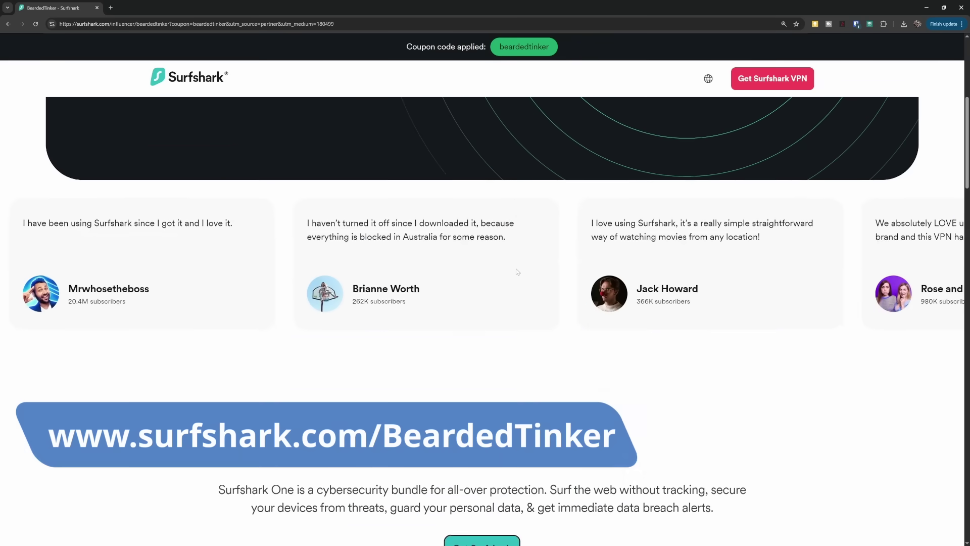
pyautogui.scroll(-5, 518, 272)
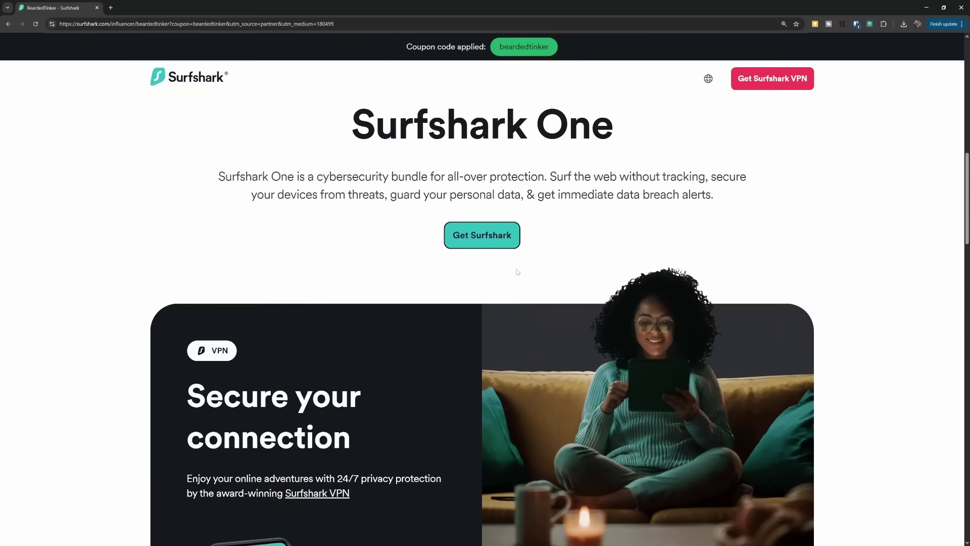
pyautogui.scroll(-5, 517, 272)
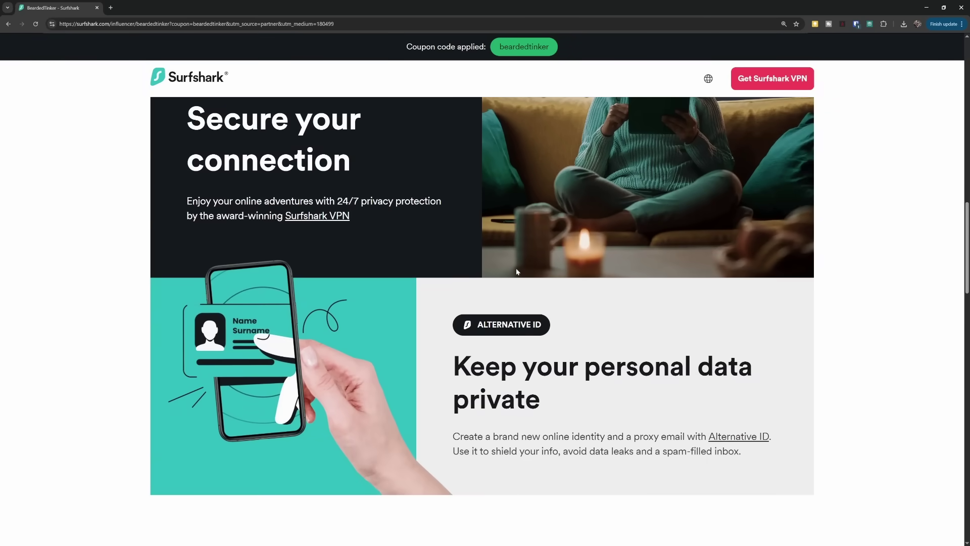
pyautogui.scroll(-4, 518, 271)
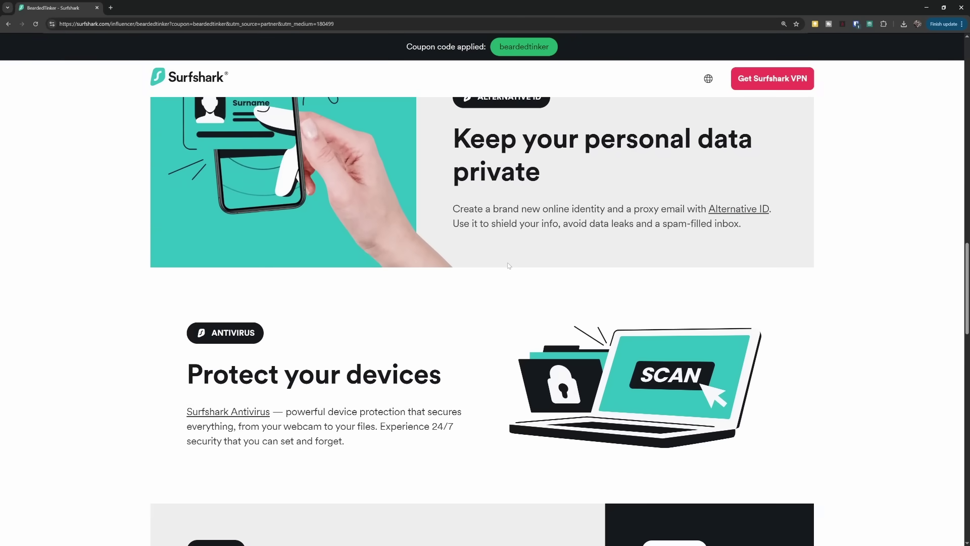
pyautogui.scroll(-2, 509, 266)
pyautogui.scroll(-6, 509, 265)
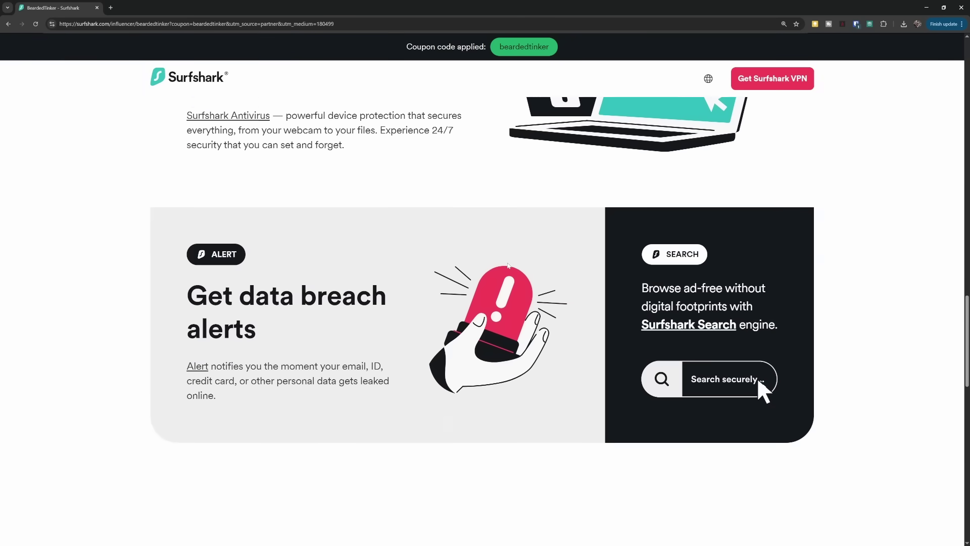
pyautogui.scroll(-4, 509, 266)
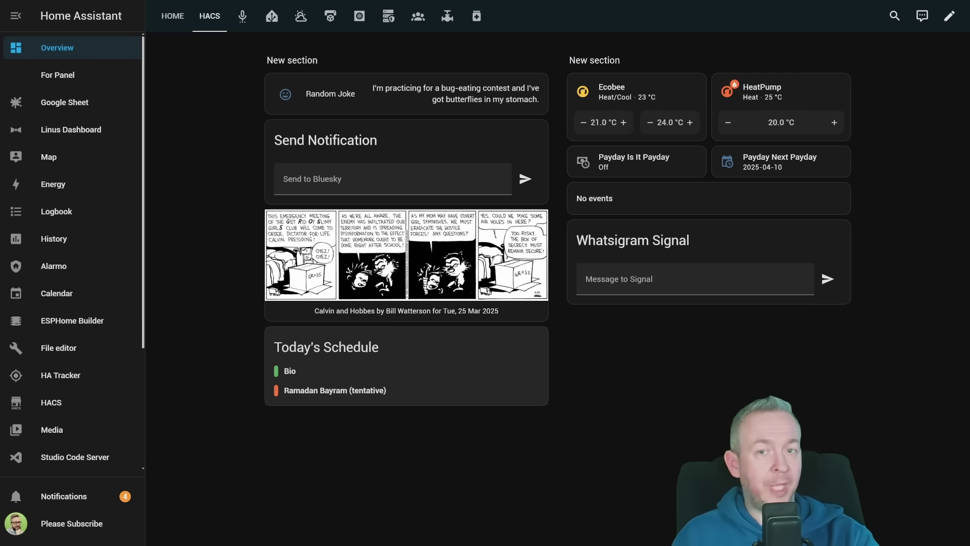
# Go to the Calendar page from the sidebar.
pyautogui.click(57, 293)
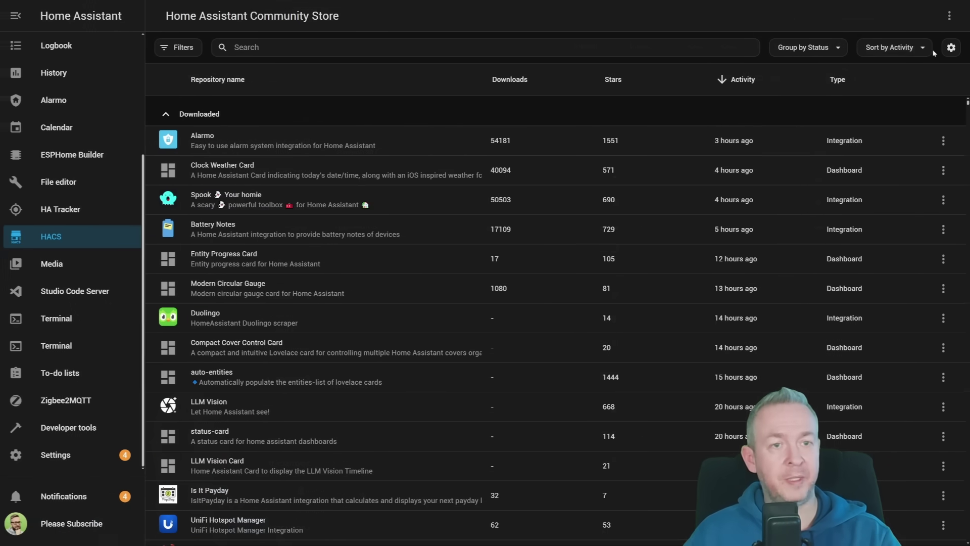
# Add the ha-today-card repository to HACS as a Dashboard-type custom repository.
pyautogui.click(948, 17)
pyautogui.click(890, 147)
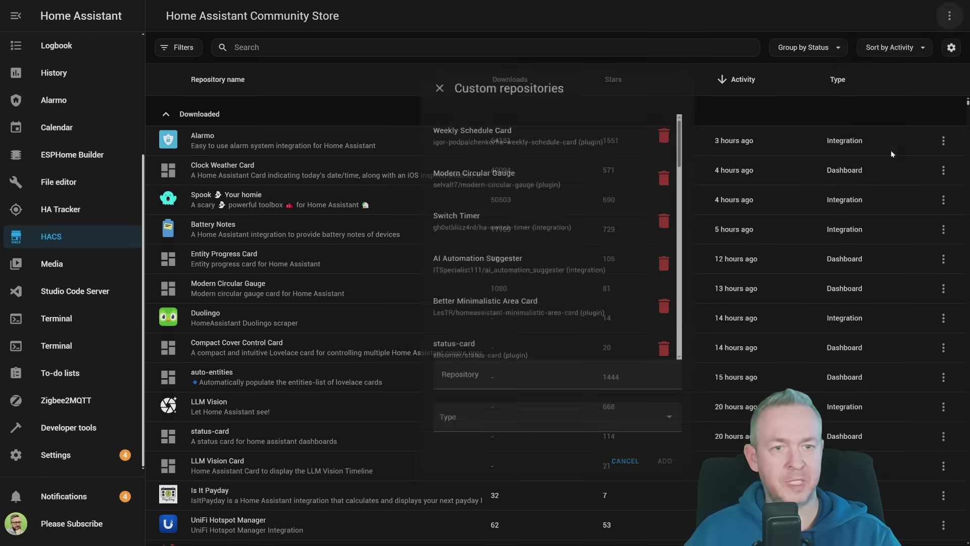
pyautogui.write('https://github.com/JonasDoebertin/ha-today-card')
pyautogui.click(472, 427)
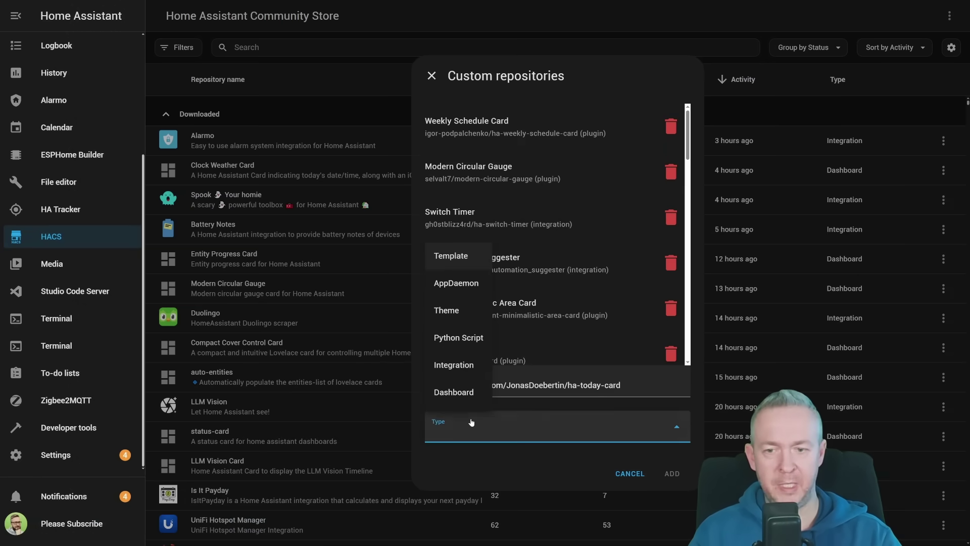
pyautogui.click(458, 393)
pyautogui.click(672, 473)
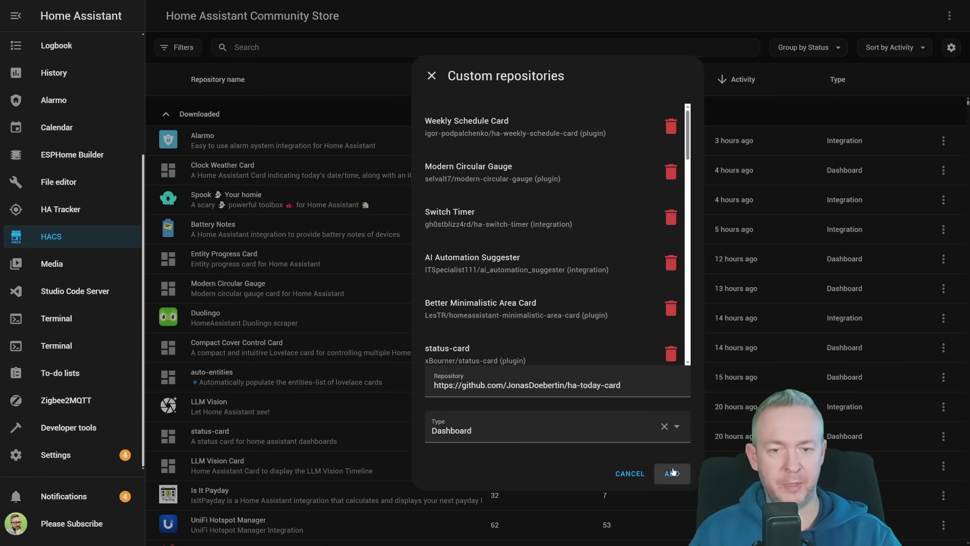
pyautogui.click(432, 76)
# Find Today Card, download v1.1.0, reload, and return to the Overview dashboard.
pyautogui.click(393, 53)
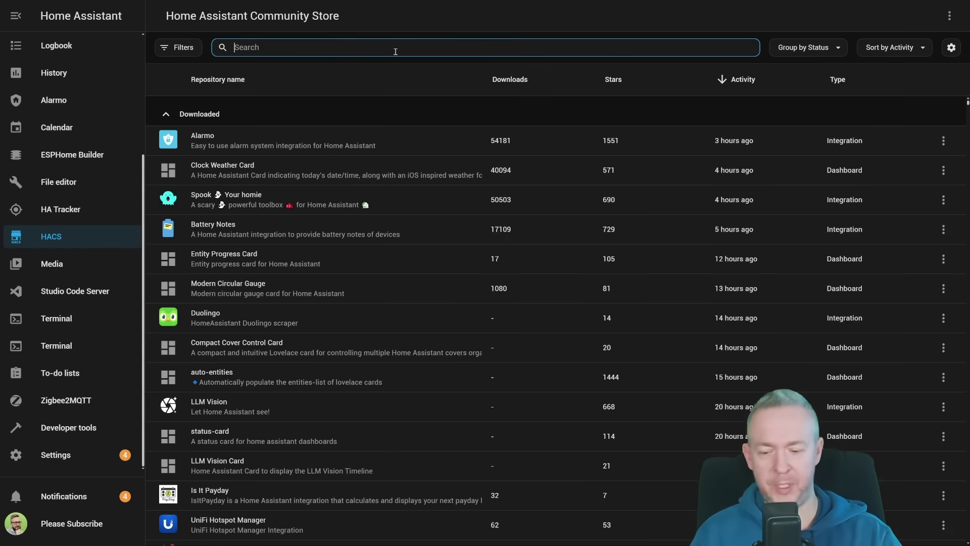
pyautogui.write('today')
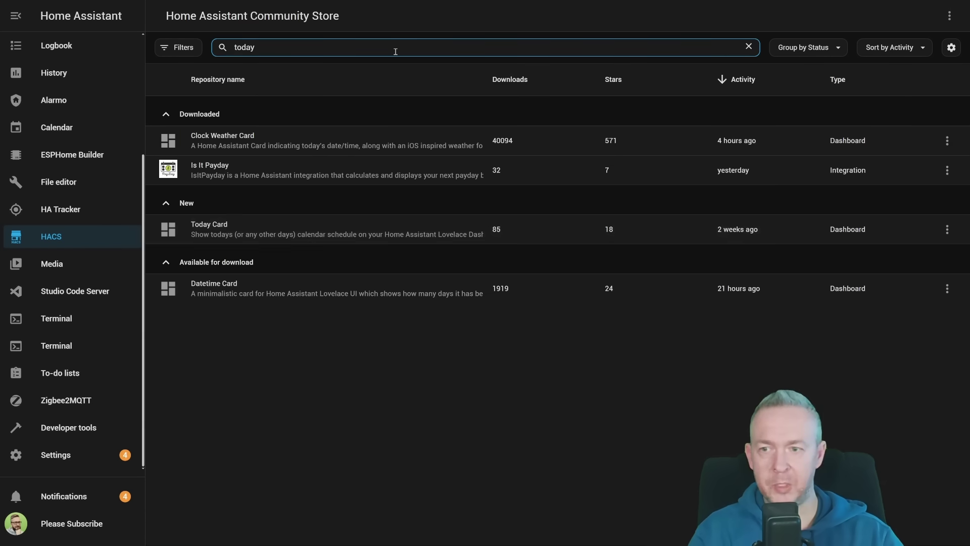
pyautogui.click(260, 237)
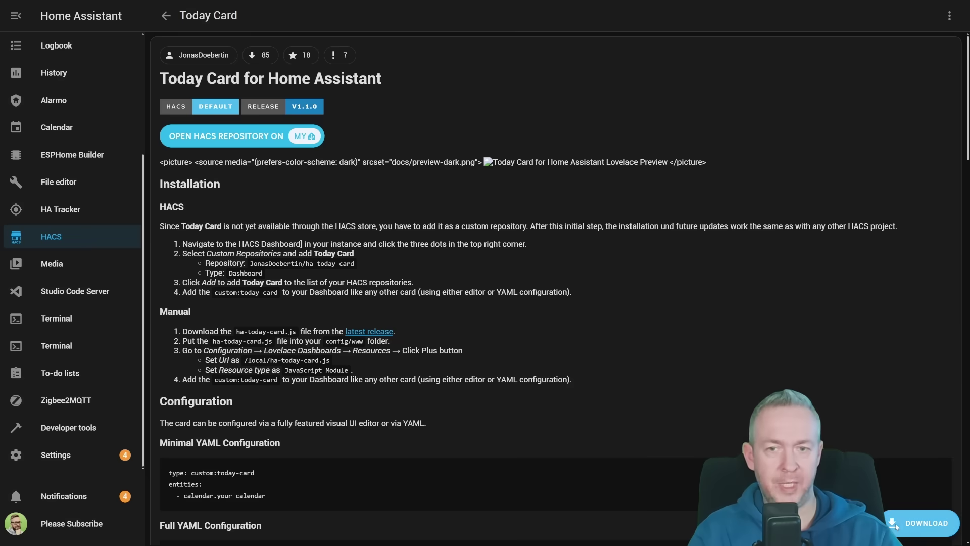
pyautogui.click(895, 523)
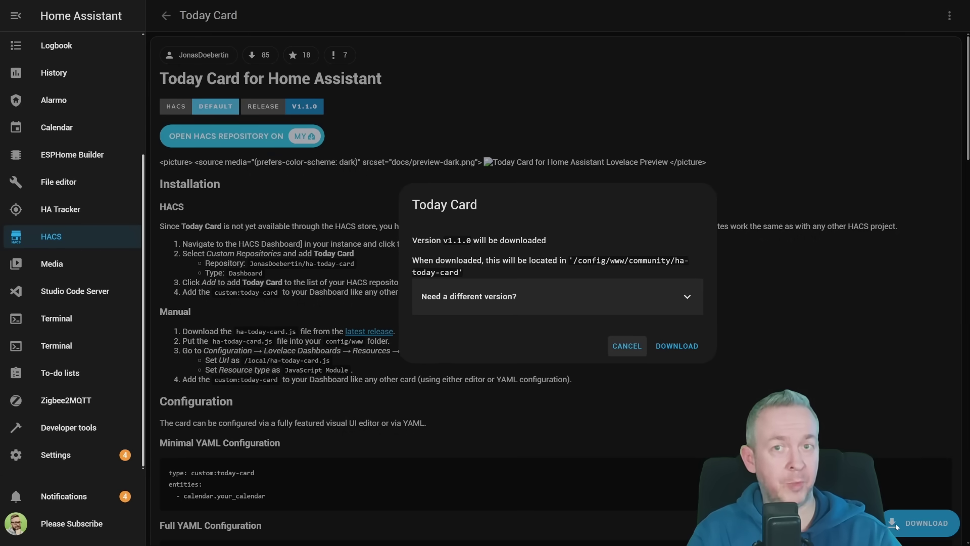
pyautogui.click(683, 346)
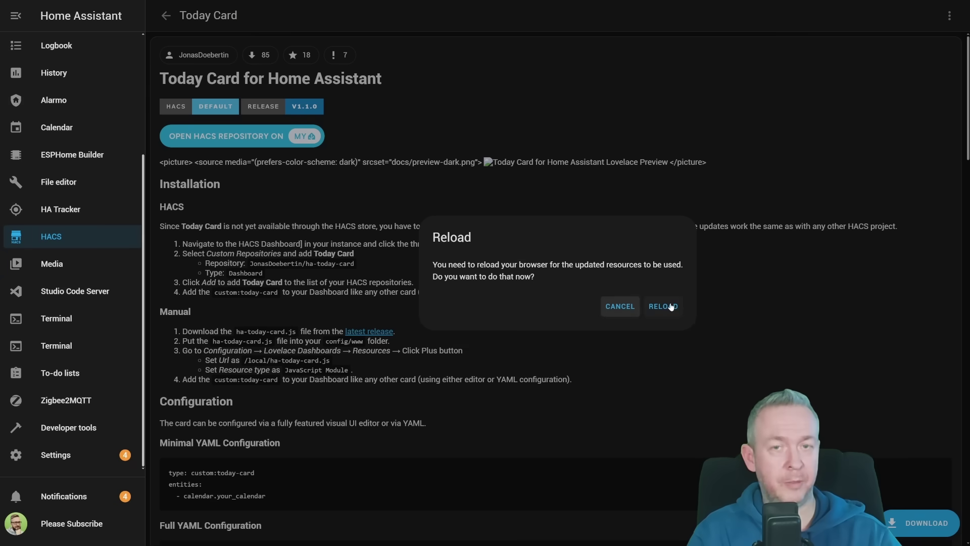
pyautogui.click(672, 307)
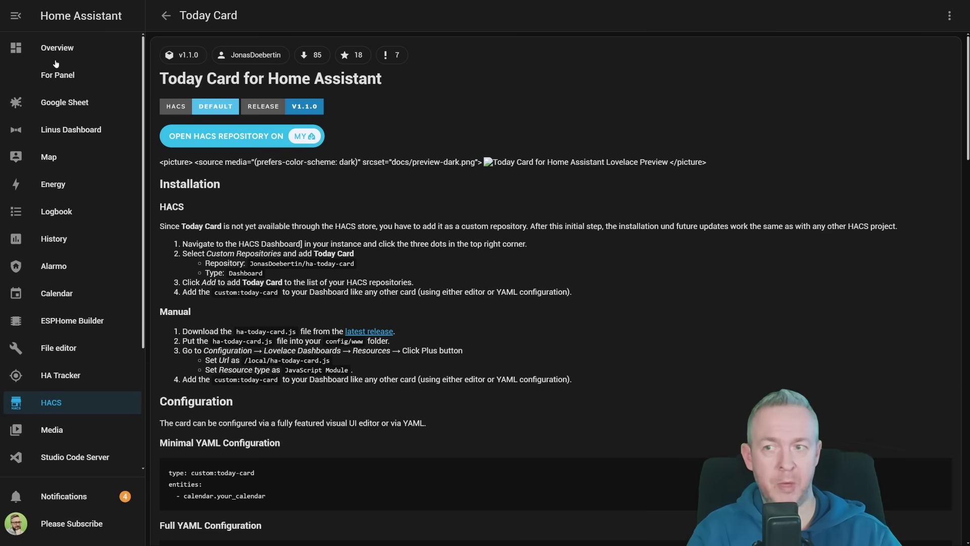
pyautogui.click(57, 47)
# Edit the dashboard and add a new card from the pasted Today Card configuration.
pyautogui.click(209, 16)
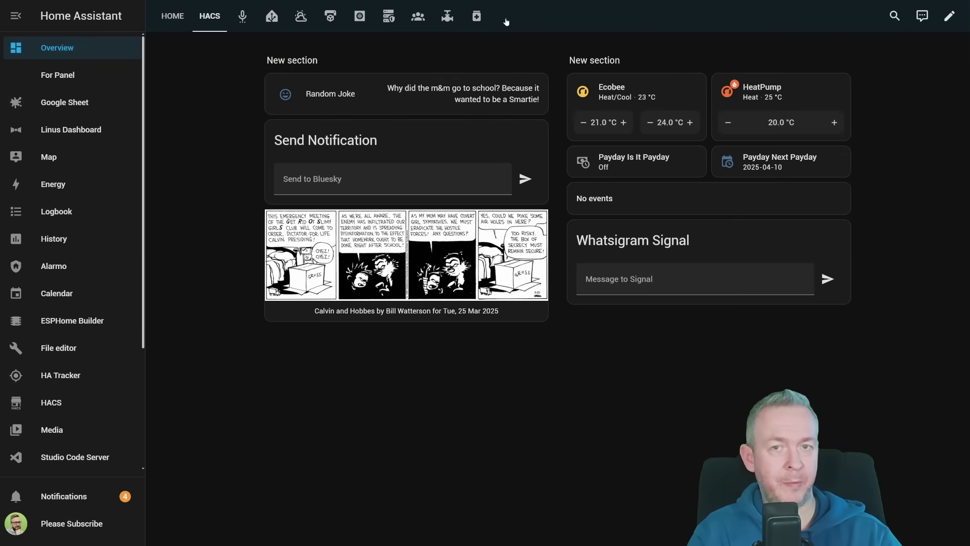
pyautogui.click(949, 16)
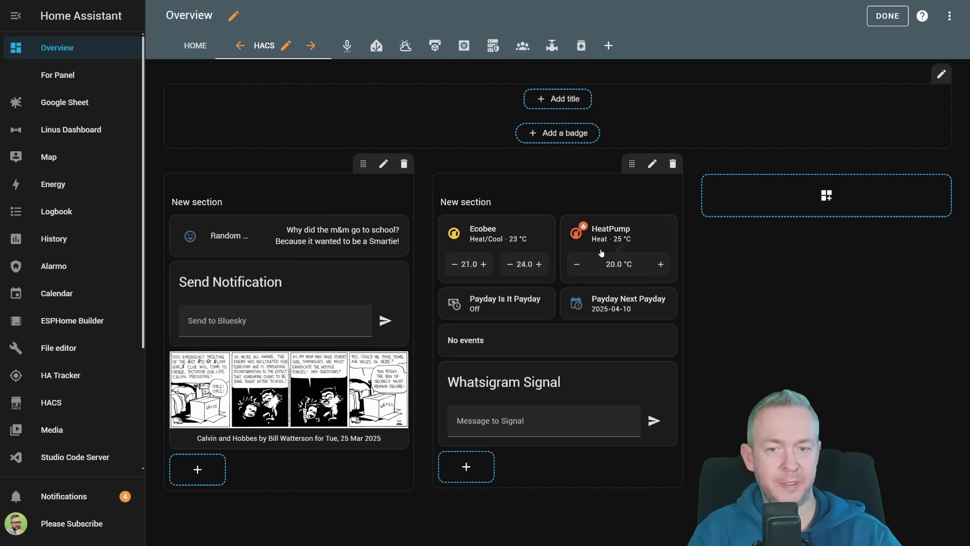
pyautogui.click(197, 469)
pyautogui.click(296, 157)
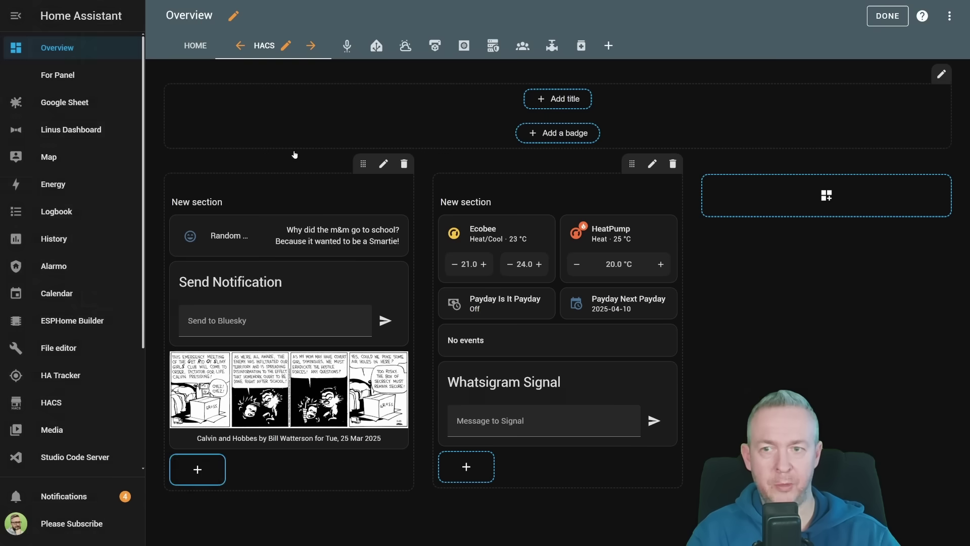
# Set the Today Card's Advance to 3, with past events off and all-day events on.
pyautogui.click(362, 135)
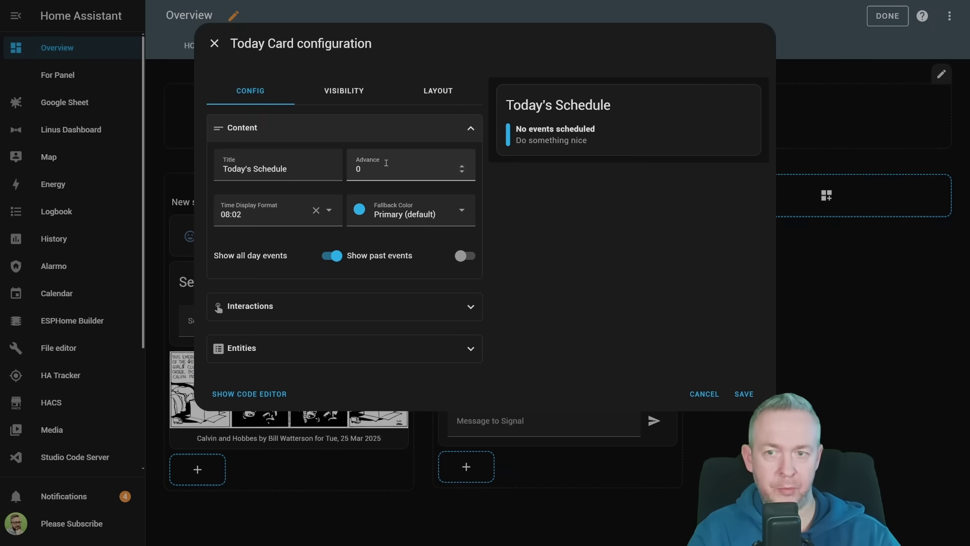
pyautogui.moveTo(374, 168); pyautogui.dragTo(351, 168)
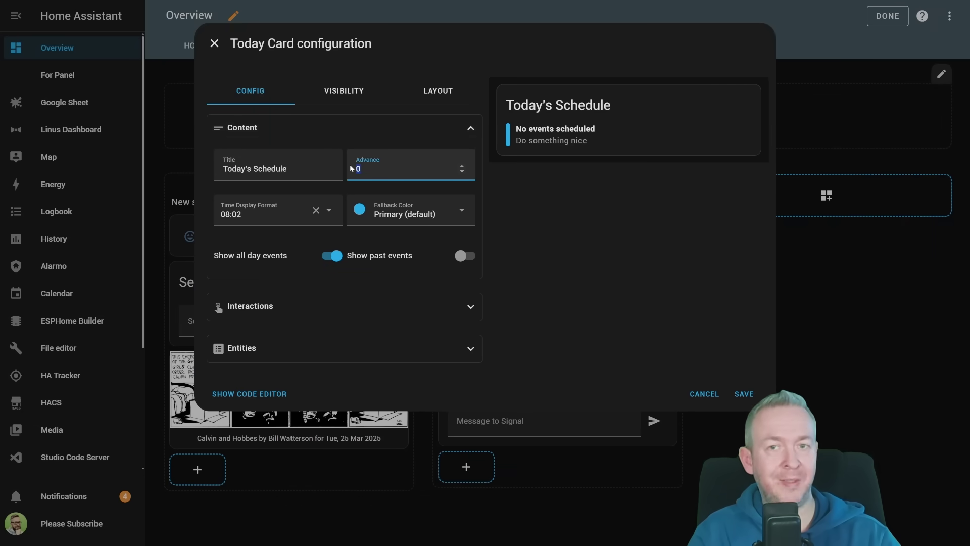
pyautogui.write('3')
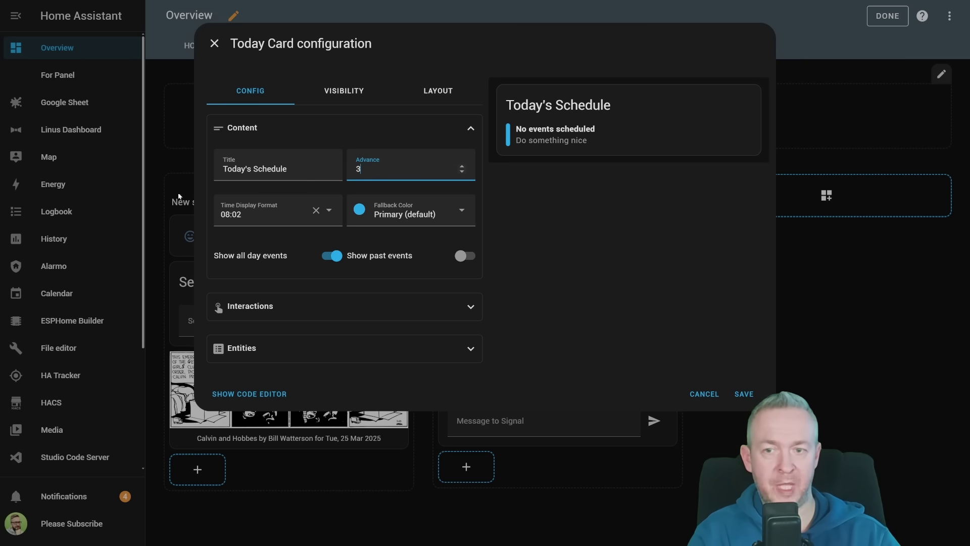
pyautogui.click(466, 257)
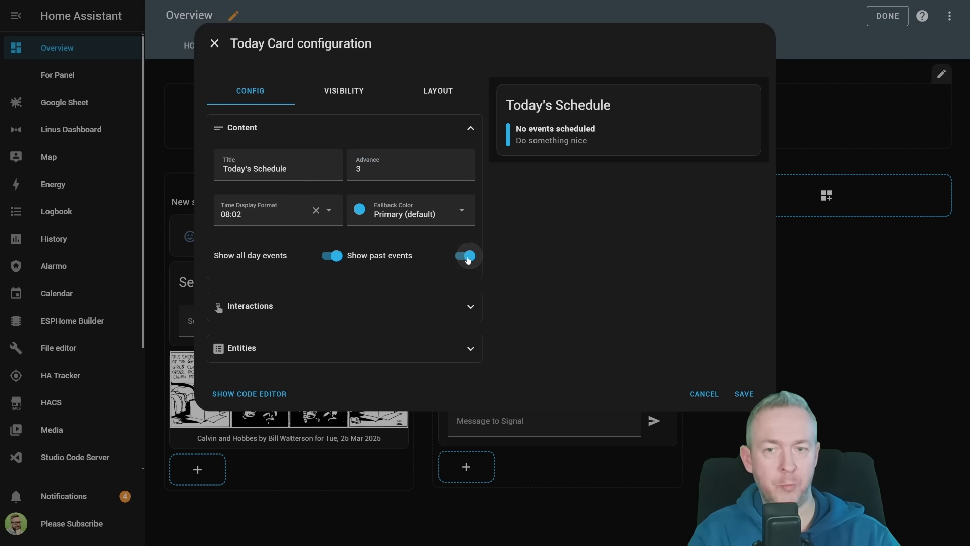
pyautogui.click(467, 257)
pyautogui.click(328, 255)
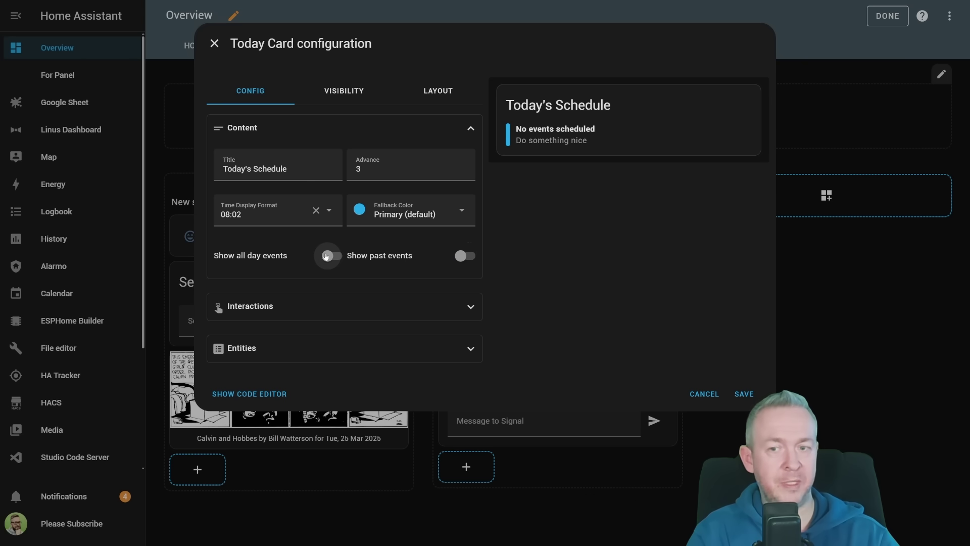
pyautogui.click(326, 256)
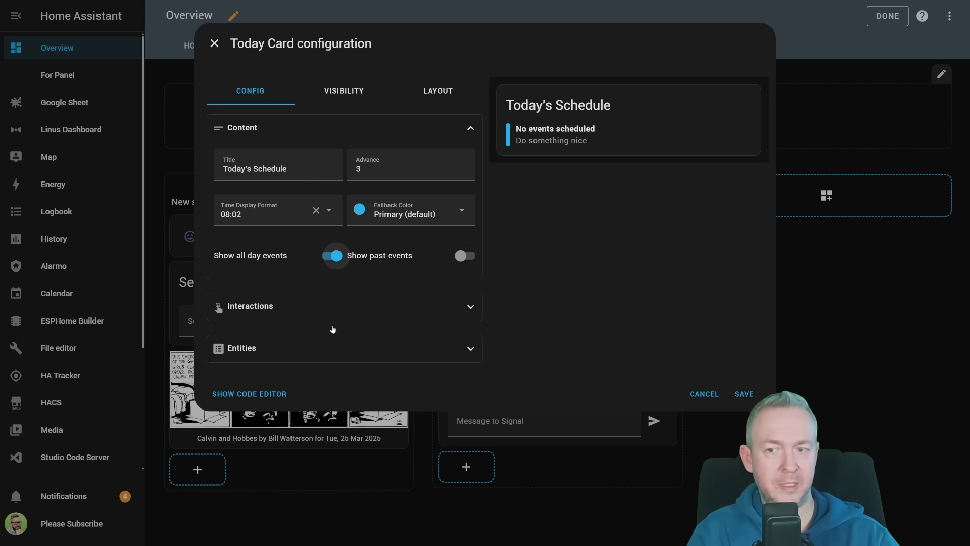
pyautogui.click(336, 305)
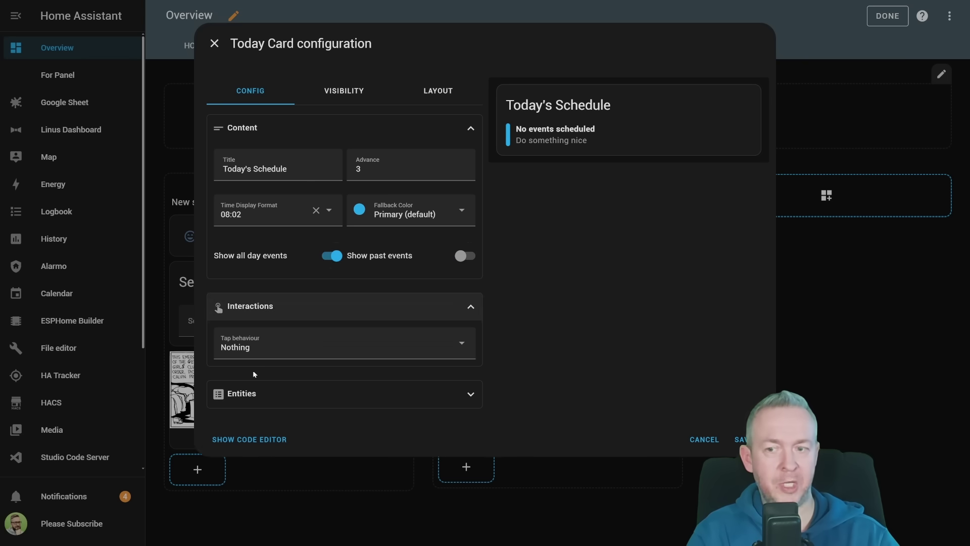
pyautogui.click(253, 308)
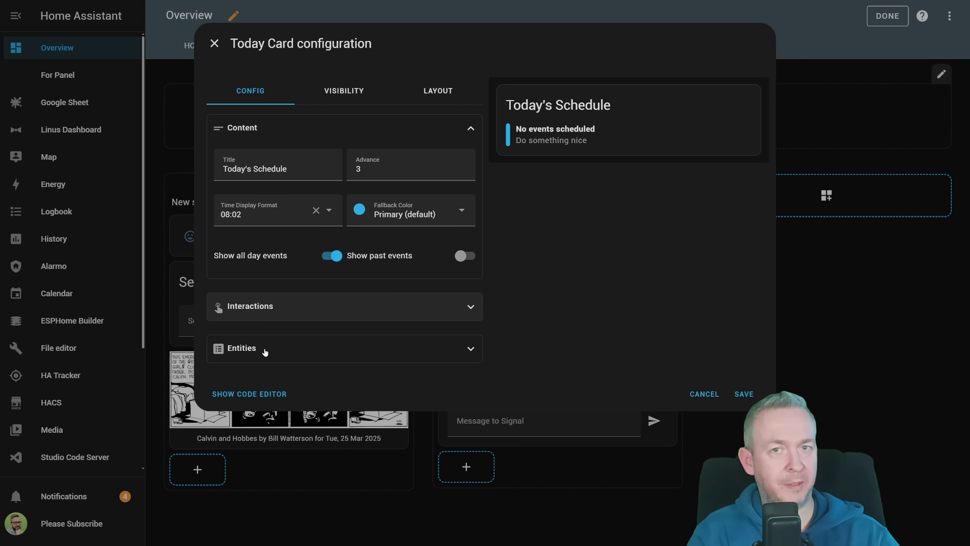
# Colour the calendars: Hahaha Pink, Holidays in croatia Deep orange, Youtube recording Light grey, last one Purple.
pyautogui.click(265, 352)
pyautogui.click(384, 385)
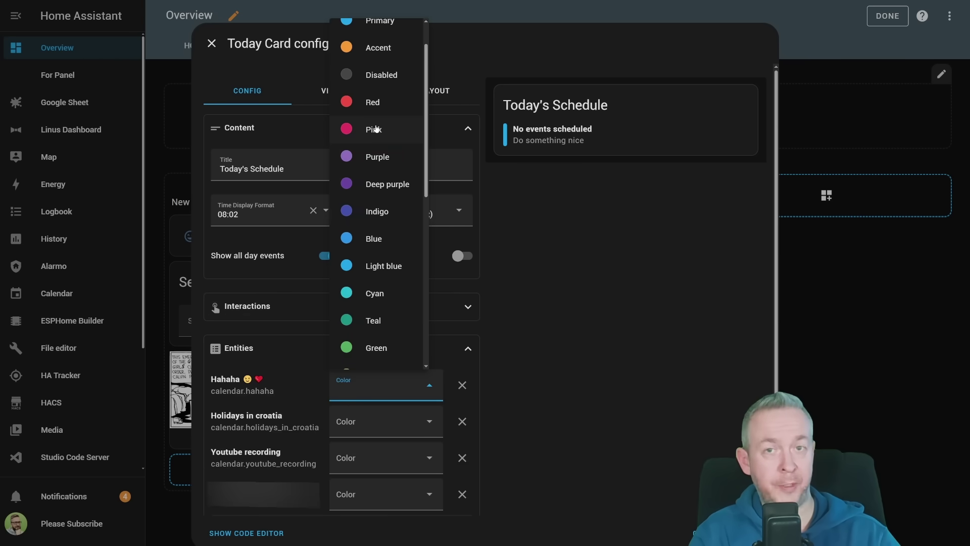
pyautogui.click(374, 130)
pyautogui.click(402, 421)
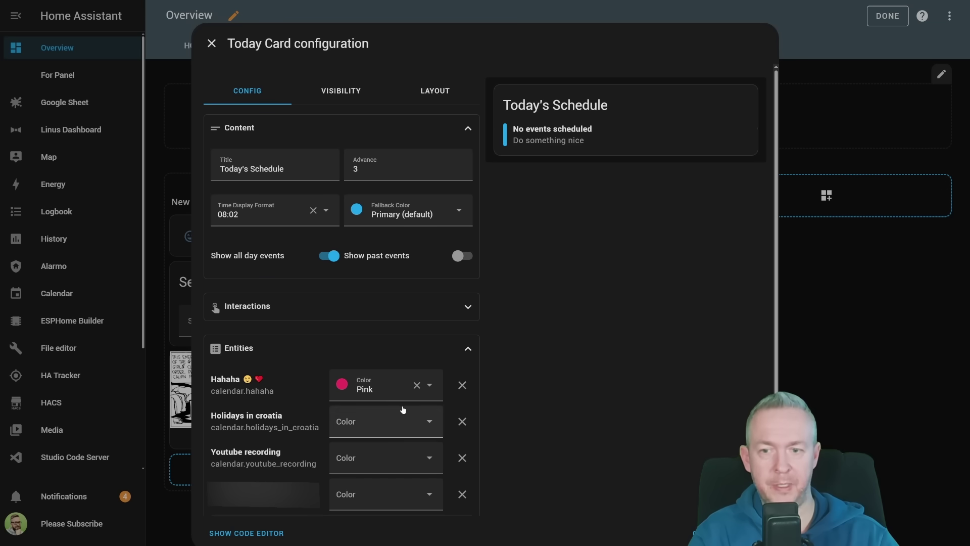
pyautogui.click(374, 442)
pyautogui.click(375, 458)
pyautogui.click(384, 260)
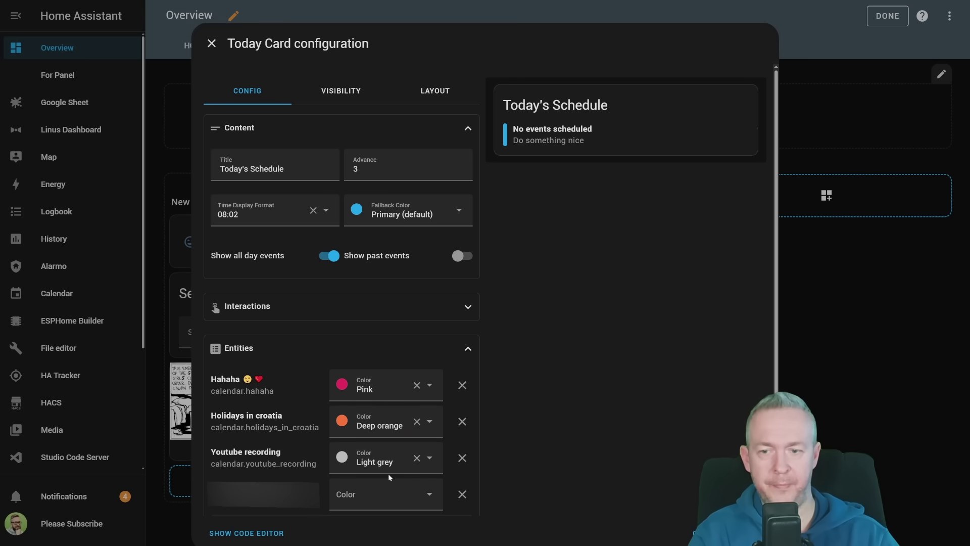
pyautogui.click(381, 493)
pyautogui.click(374, 218)
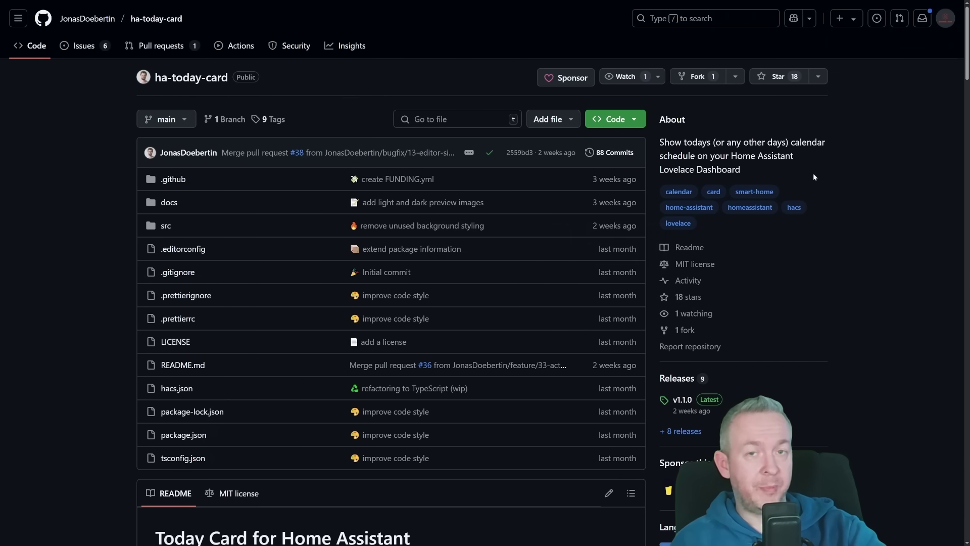
# Star the ha-today-card repository on GitHub.
pyautogui.click(760, 79)
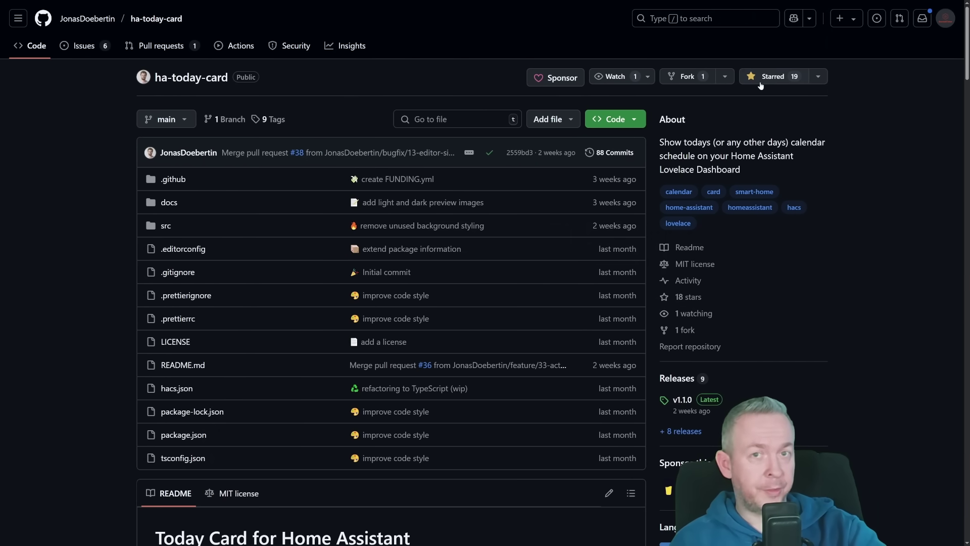
pyautogui.scroll(-5, 786, 294)
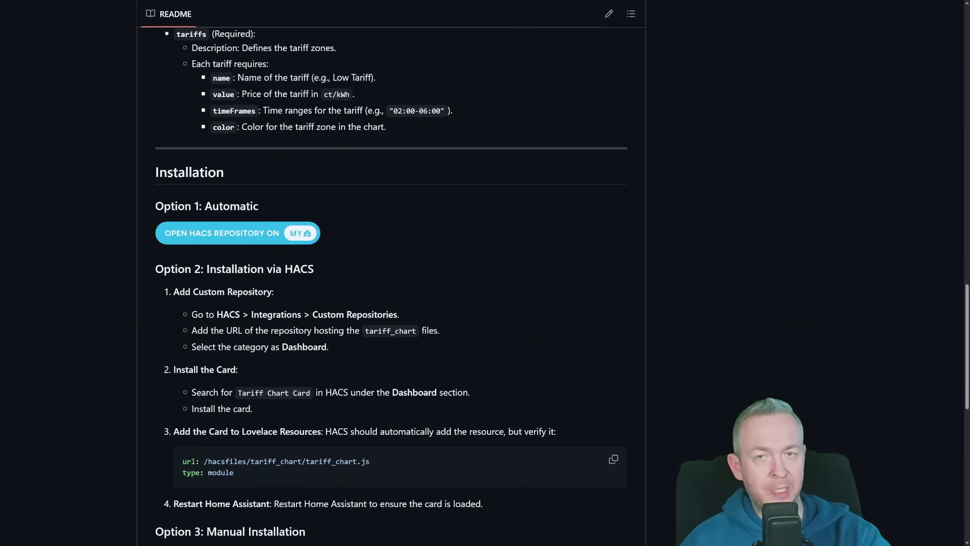
# Add the tariff-chart custom repository to HACS, download Tariff Chart v1.0.0, and reload.
pyautogui.click(234, 235)
pyautogui.click(625, 152)
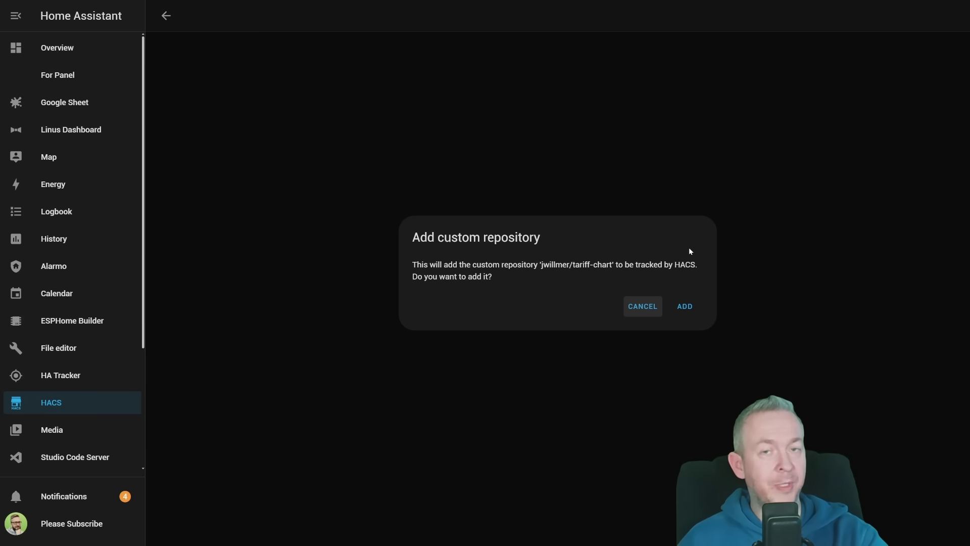
pyautogui.click(694, 305)
pyautogui.click(679, 346)
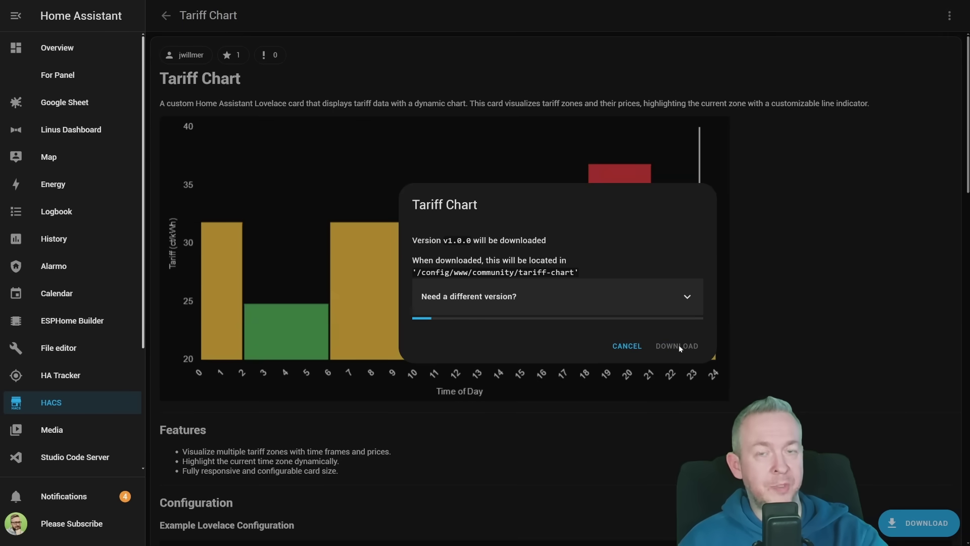
pyautogui.click(663, 307)
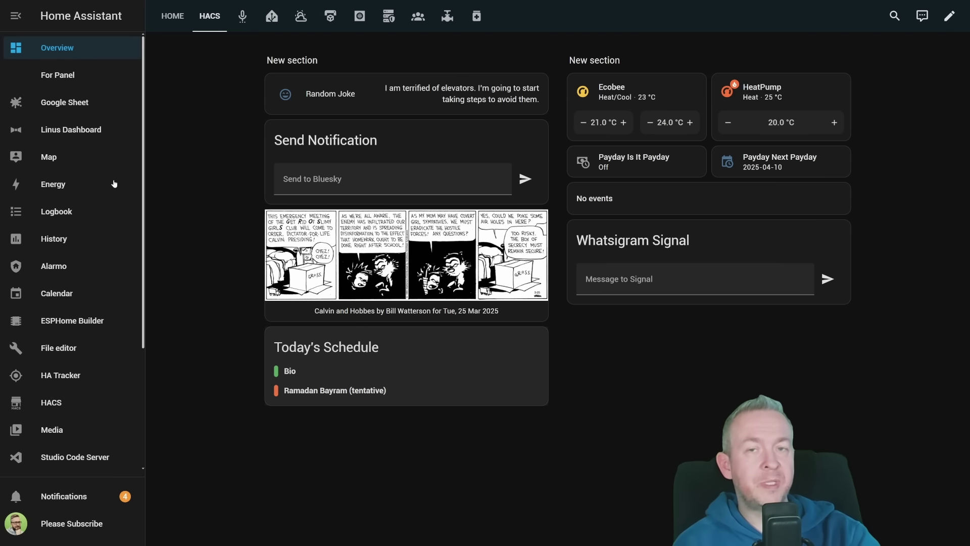
# Add a Manual card to the left section with the pasted tariff-chart-card YAML for Low, Medium and High tariffs.
pyautogui.click(950, 16)
pyautogui.scroll(-1, 164, 457)
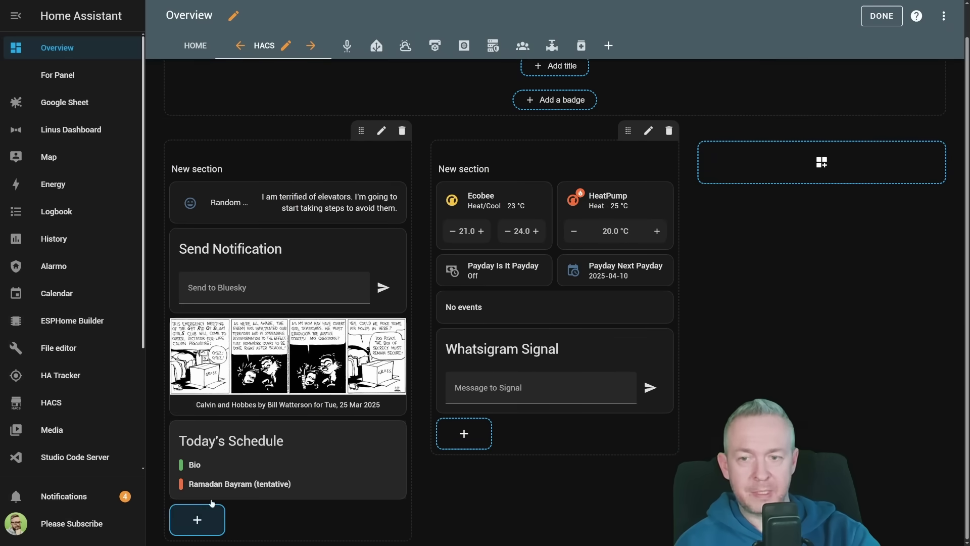
pyautogui.click(197, 519)
pyautogui.write('man')
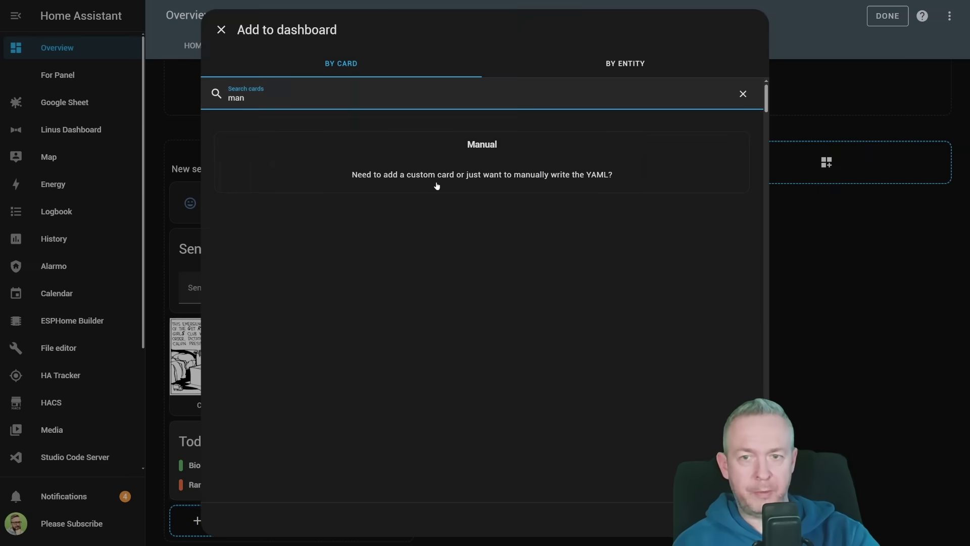
pyautogui.click(437, 186)
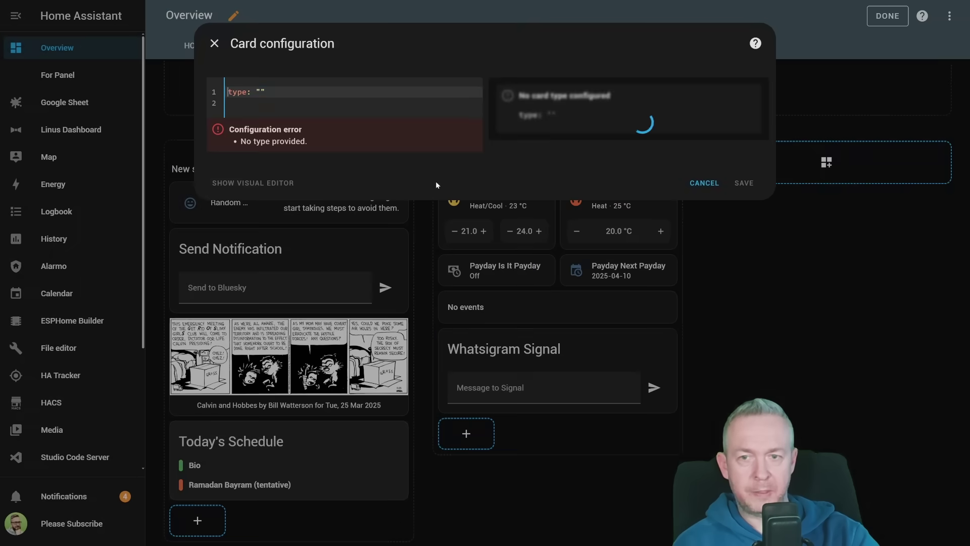
pyautogui.write('type: custom:tariff-chart-card currentTimeLine:   labelColor: "#000000" tariffs:   - name: Low Tariff     value: 24.00     timeFrames:       - "02:00-06:00"       - "12:00-16:00"     color: "#00E5FF"   - name: Medium Tariff     value: 31.00     timeFrames:       - "00:00-02:00"       - "06:00-12:00"       - "16:00-18:00"       - "21:00-24:00"     color: "#FF9800"   - name: High Tariff     value: 36.00     timeFrames:       - "18:00-21:00"     color: "#FF5252"')
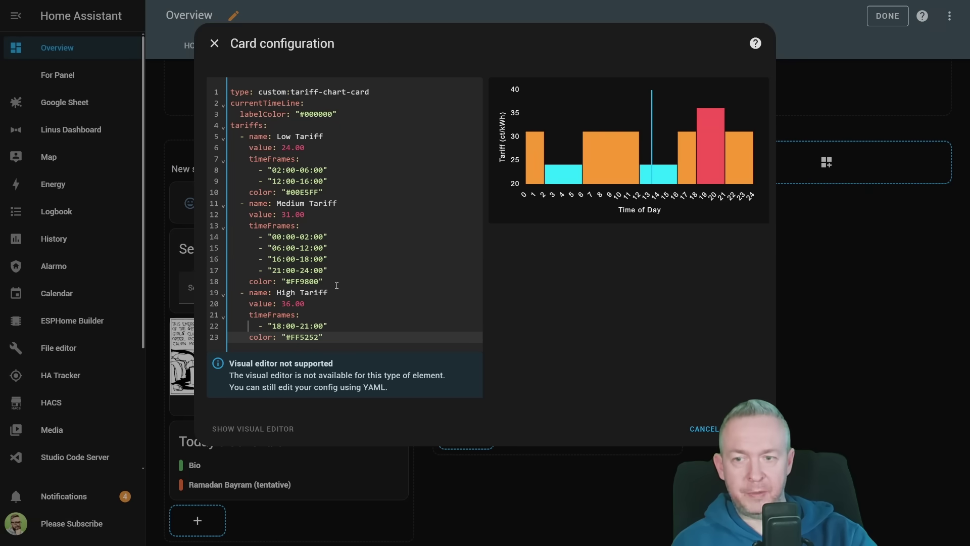
# Delete the High Tariff YAML block and set the Low periods to 00:00–08:00 and 20:00–24:00.
pyautogui.moveTo(328, 326); pyautogui.dragTo(233, 298)
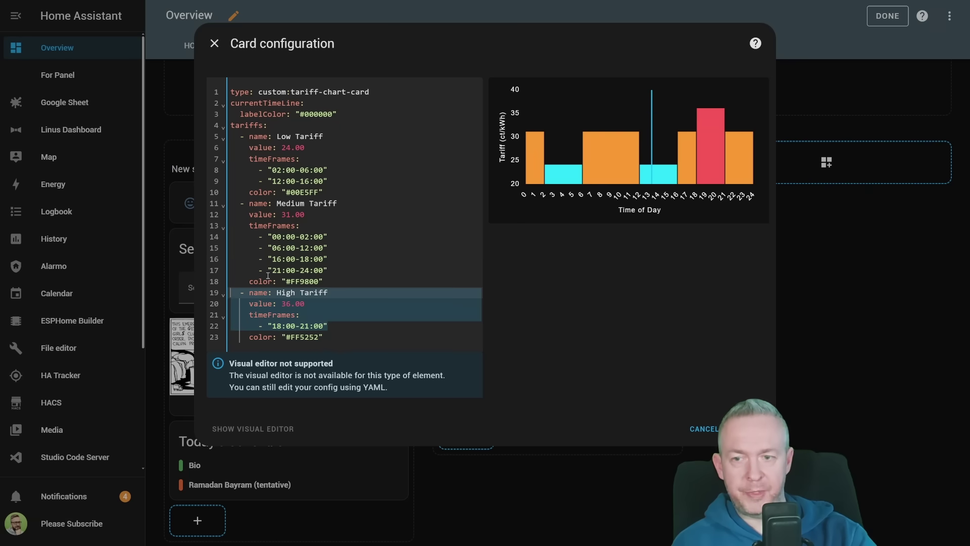
pyautogui.press('BackSpace')
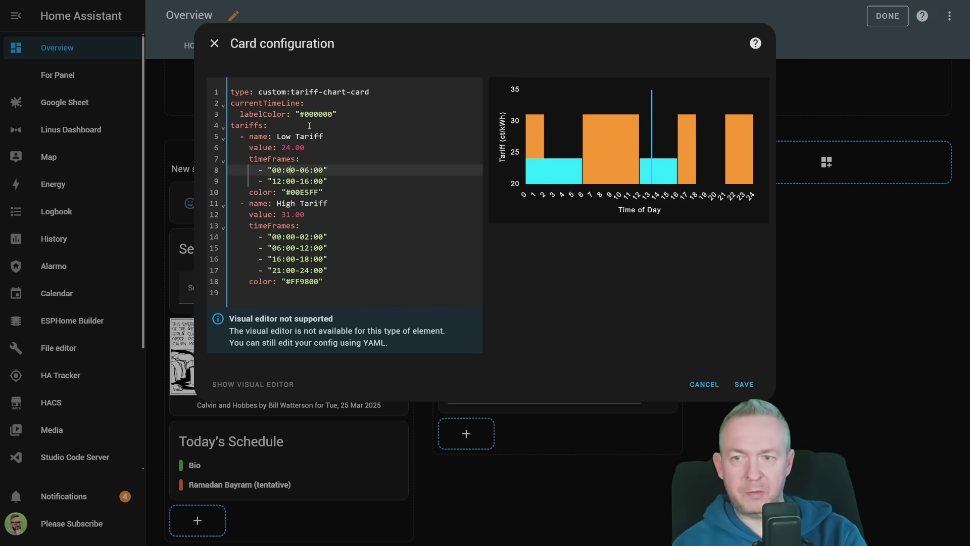
pyautogui.press('BackSpace')
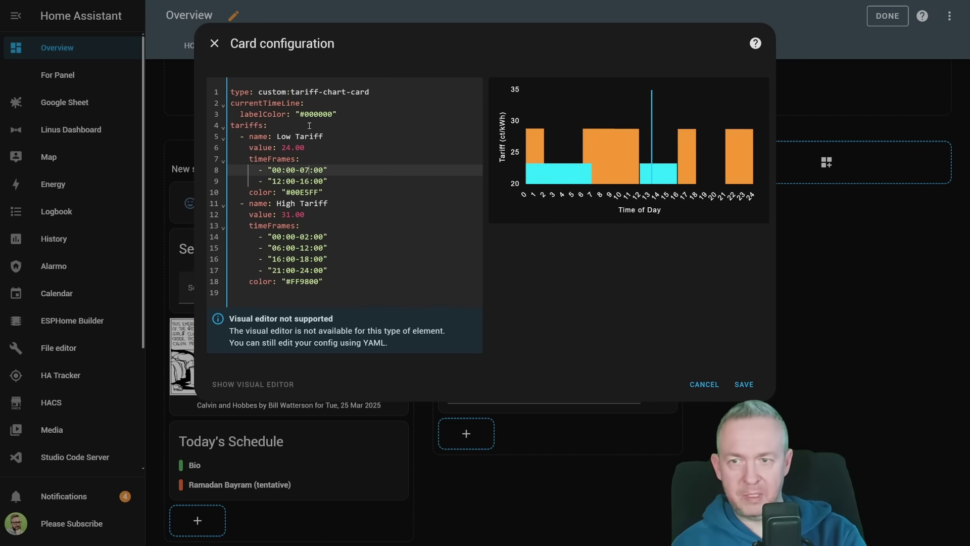
pyautogui.write('8')
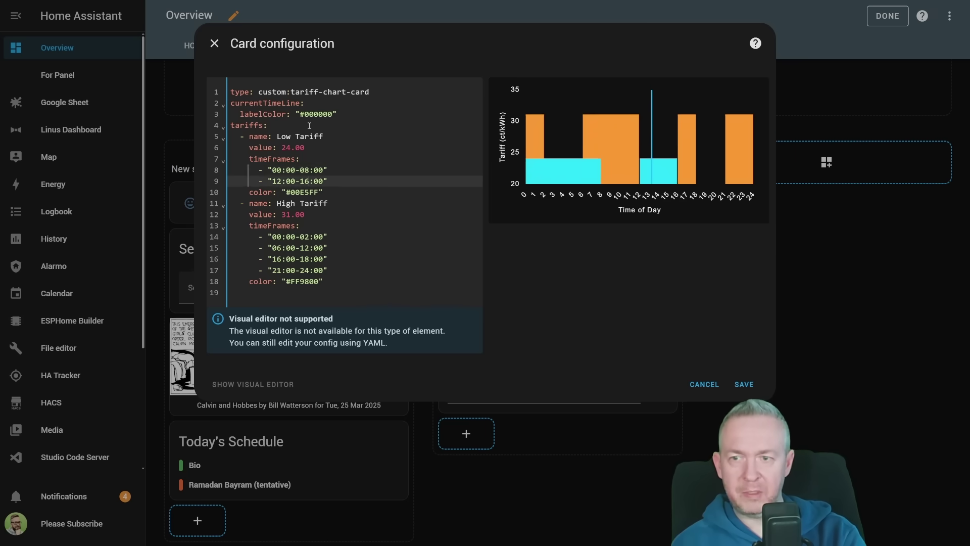
pyautogui.press('Down')
pyautogui.press('Left')
pyautogui.press('Left')
pyautogui.press('Left')
pyautogui.press('BackSpace')
pyautogui.press('BackSpace')
pyautogui.press('BackSpace')
pyautogui.write('20:')
pyautogui.press('Right')
pyautogui.press('Right')
pyautogui.press('Right')
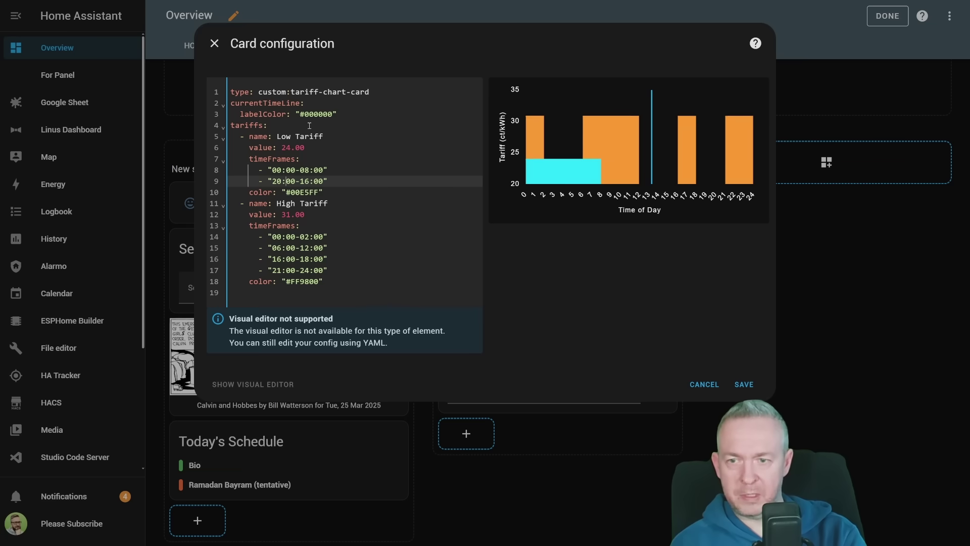
pyautogui.write('2')
pyautogui.press('Delete')
pyautogui.press('Delete')
pyautogui.write('4')
# Set the High period to 08:00–20:00, remove its extra time frames, and save the card.
pyautogui.press('Down')
pyautogui.press('Down')
pyautogui.press('Down')
pyautogui.press('Down')
pyautogui.press('Down')
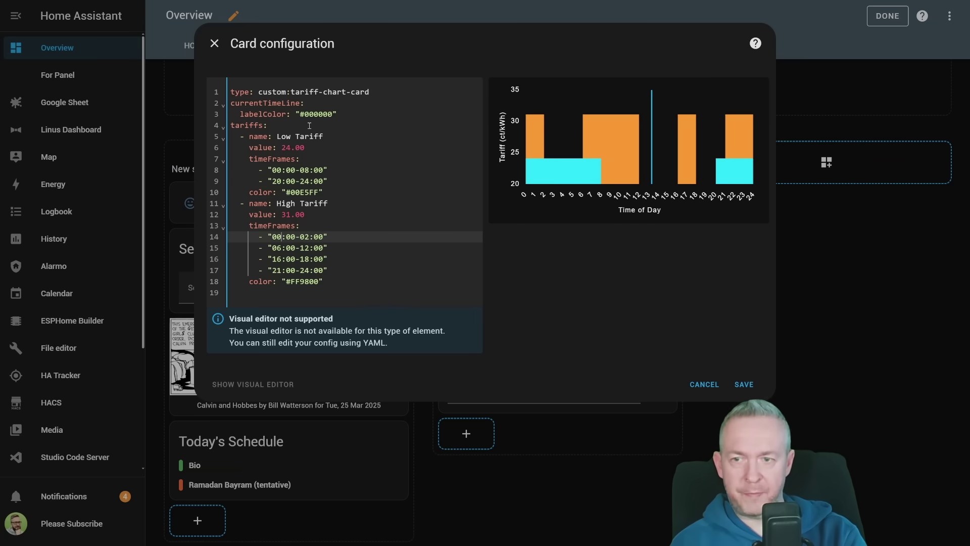
pyautogui.press('BackSpace')
pyautogui.write('8')
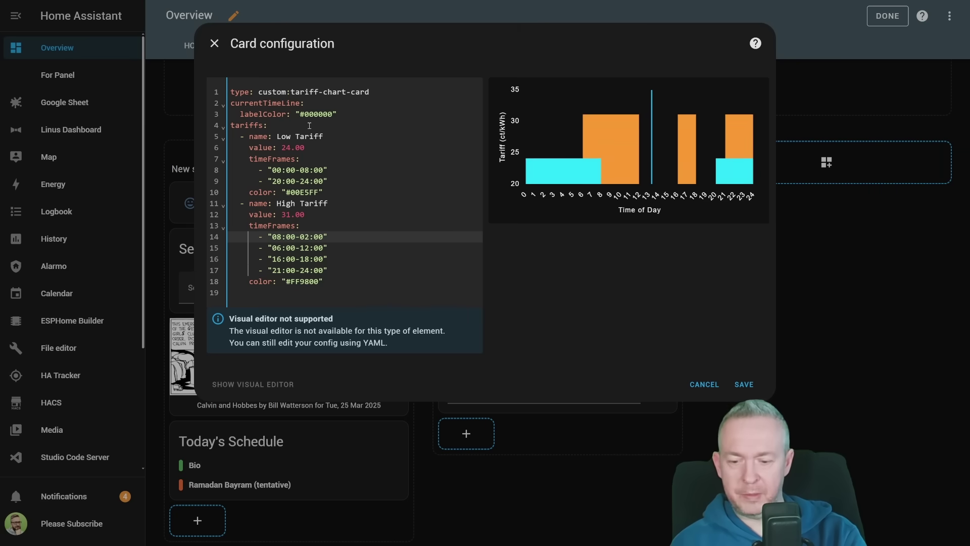
pyautogui.press('Right')
pyautogui.press('Right')
pyautogui.press('Right')
pyautogui.press('Right')
pyautogui.press('Delete')
pyautogui.press('Right')
pyautogui.write('0')
pyautogui.hotkey('shift', 'Down')
pyautogui.hotkey('shift', 'Down')
pyautogui.hotkey('shift', 'Down')
pyautogui.press('Delete')
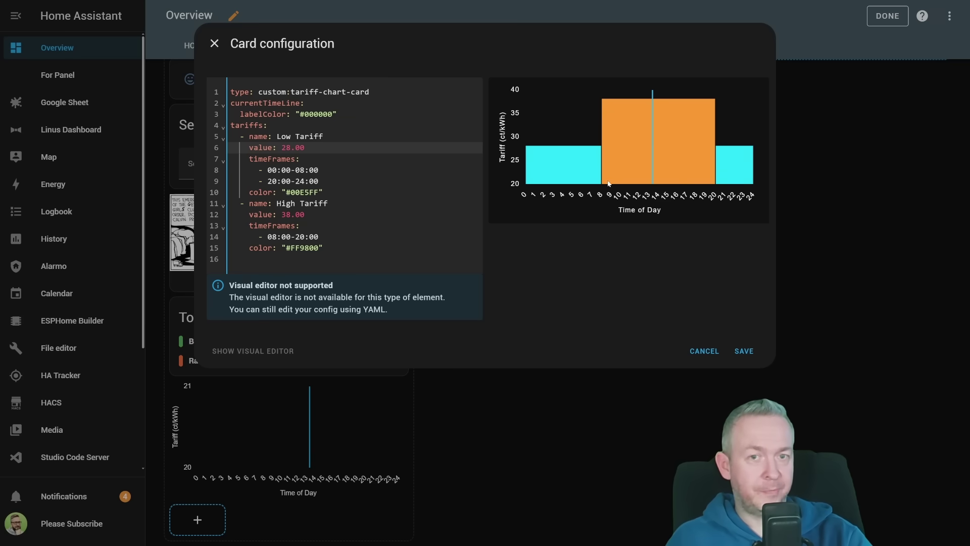
pyautogui.click(751, 352)
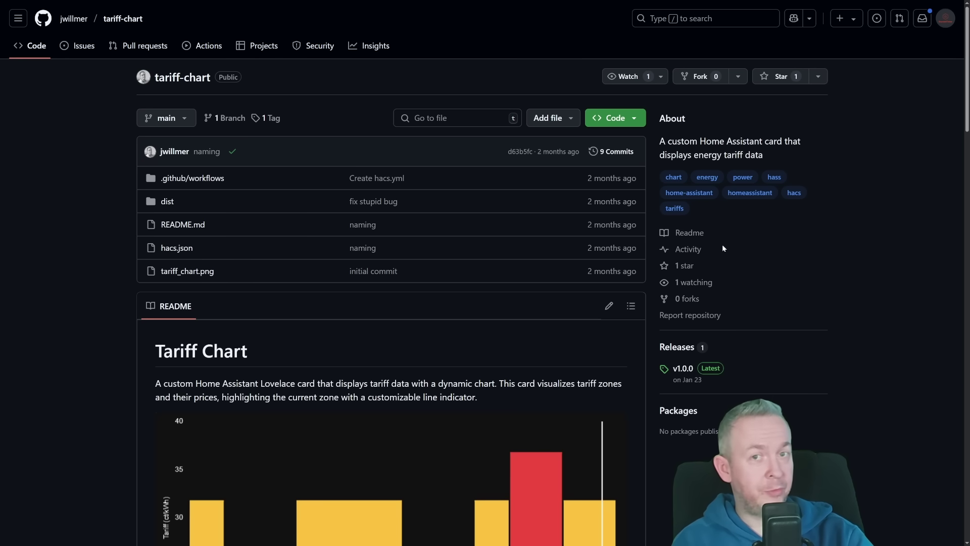
# Star the tariff-chart repository on GitHub so it shows 1 star.
pyautogui.click(768, 75)
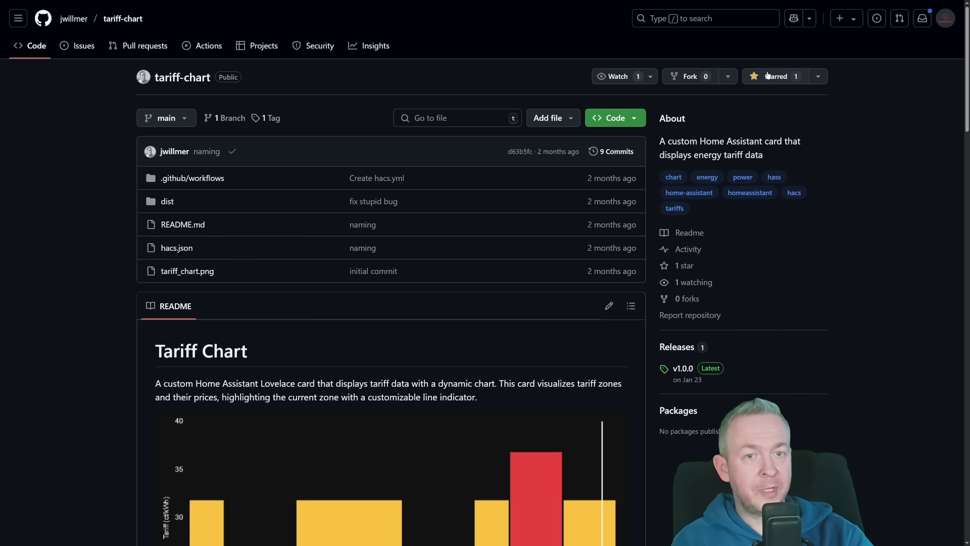